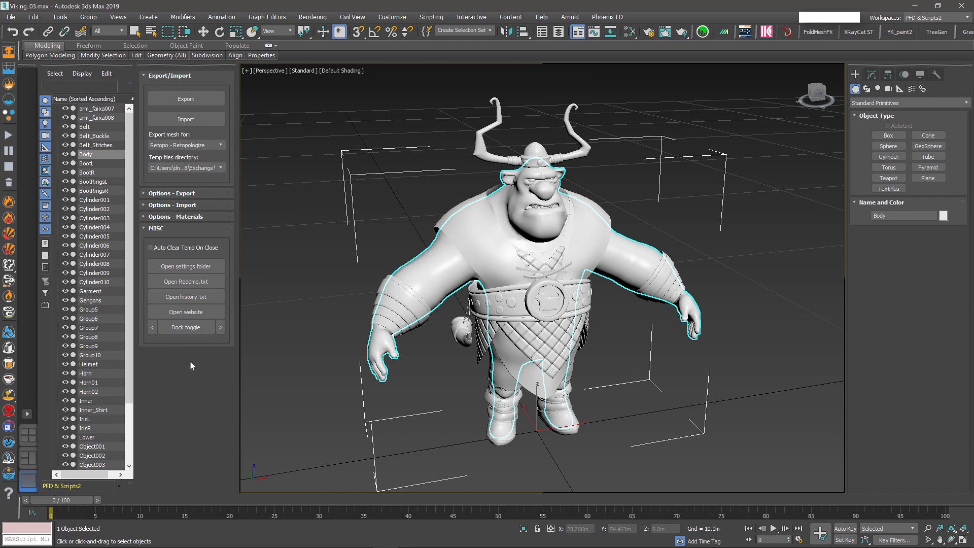
Change the Body's Export mesh for type to Sculpt - Voxel Object while inspecting the Viking's mouth and beard.
{"action": "left_click", "coordinate": [220, 146]}
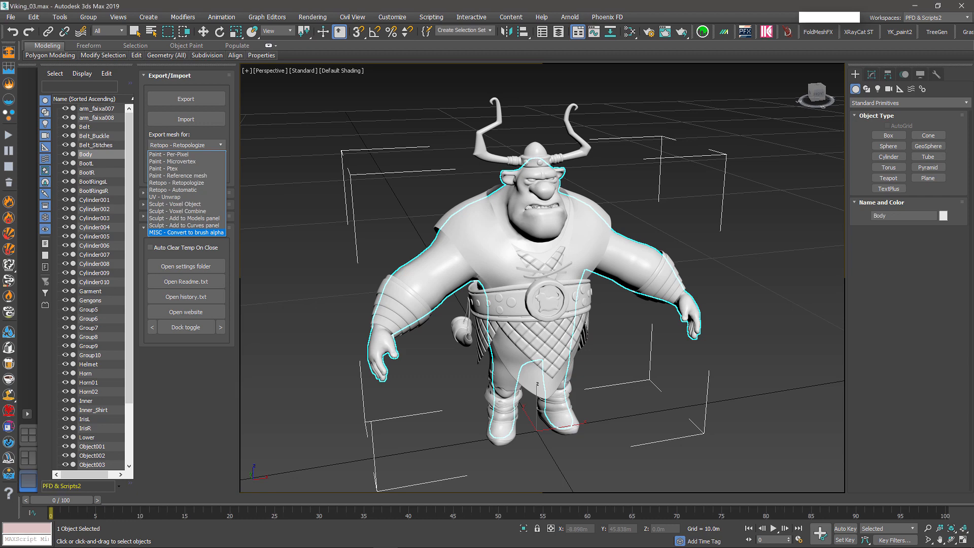
{"action": "left_click", "coordinate": [543, 202]}
{"action": "mouse_move", "coordinate": [453, 274]}
{"action": "middle_mouse_down", "text": "alt"}
{"action": "mouse_move", "coordinate": [442, 265]}
{"action": "mouse_move", "coordinate": [440, 279]}
{"action": "middle_mouse_up", "text": "alt"}
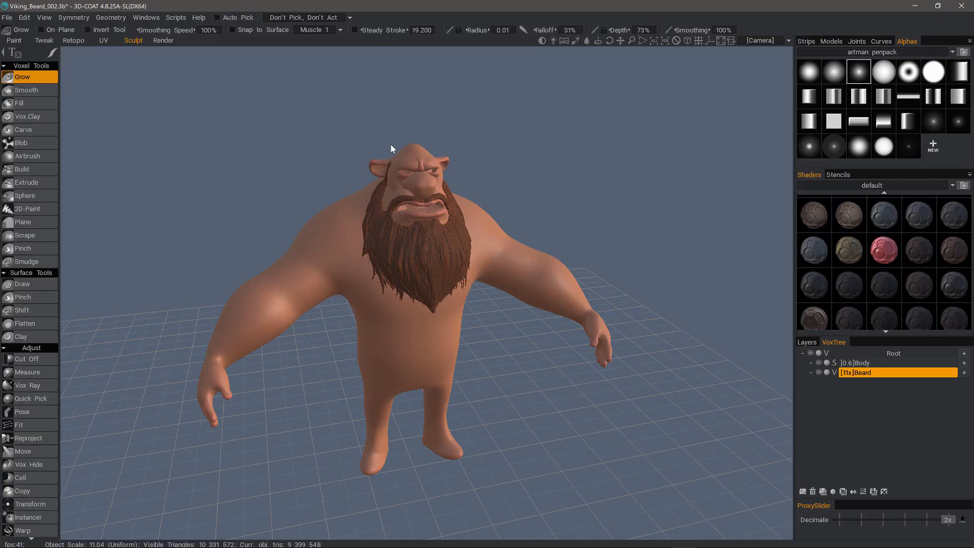
{"action": "scroll", "coordinate": [394, 150], "scroll_direction": "up", "scroll_amount": 6}
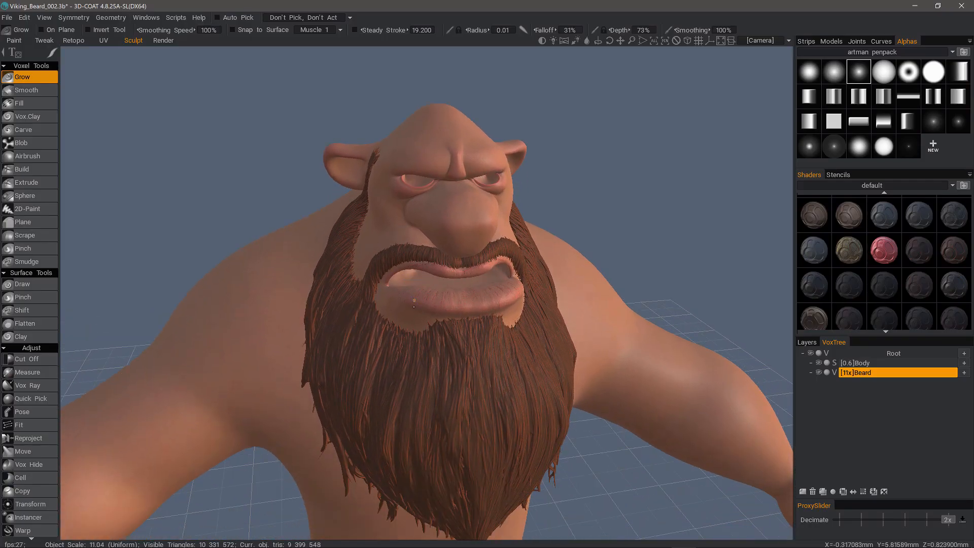
{"action": "scroll", "coordinate": [414, 306], "scroll_direction": "up", "scroll_amount": 5}
{"action": "left_click_drag", "start_coordinate": [414, 307], "coordinate": [404, 211], "text": "alt"}
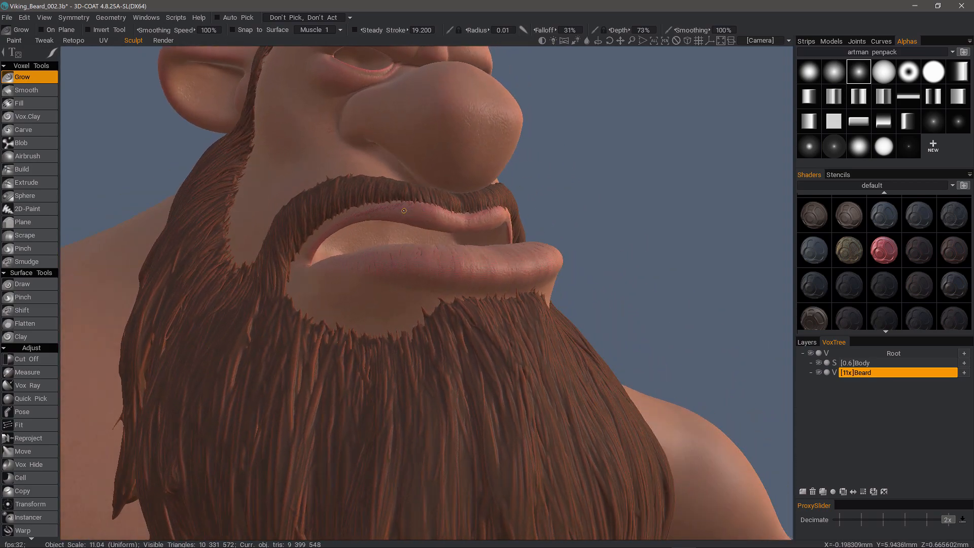
{"action": "scroll", "coordinate": [379, 260], "scroll_direction": "down", "scroll_amount": 3}
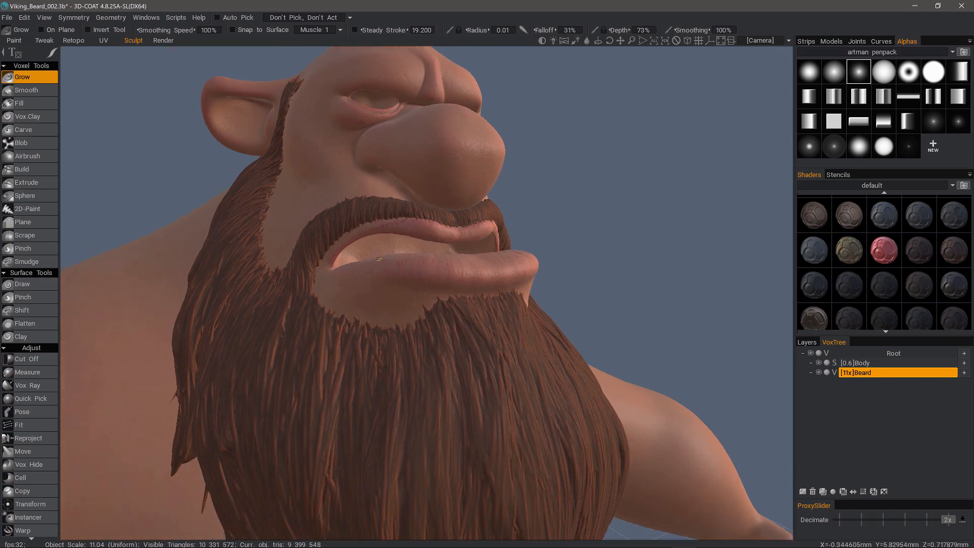
{"action": "scroll", "coordinate": [378, 260], "scroll_direction": "down", "scroll_amount": 5}
{"action": "left_click_drag", "start_coordinate": [379, 260], "coordinate": [442, 220], "text": "alt"}
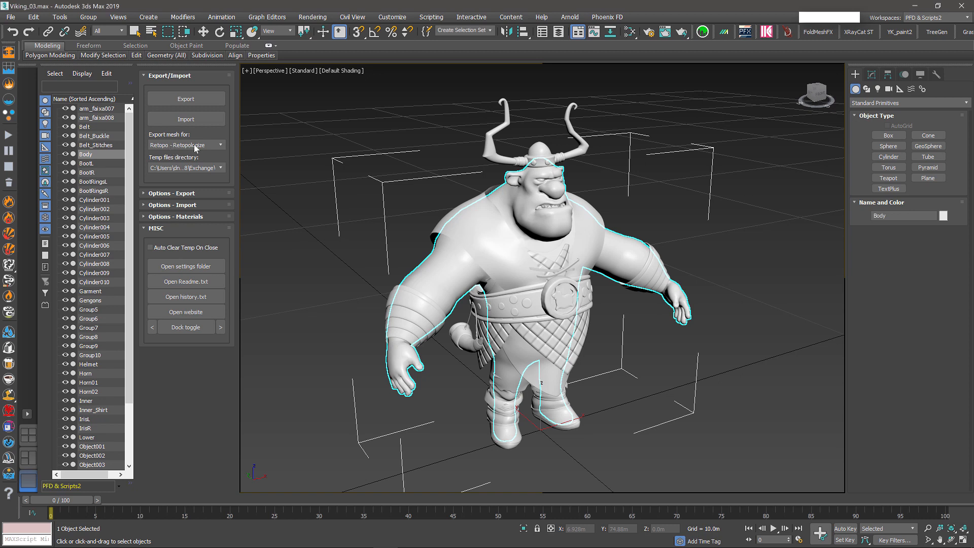
{"action": "left_click", "coordinate": [221, 145]}
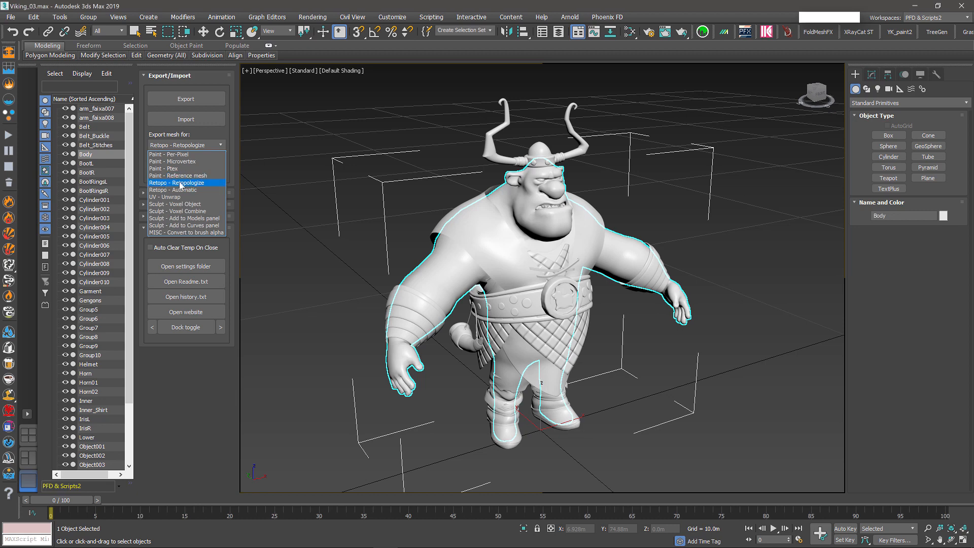
{"action": "middle_click_drag", "start_coordinate": [416, 321], "coordinate": [406, 293], "text": "alt"}
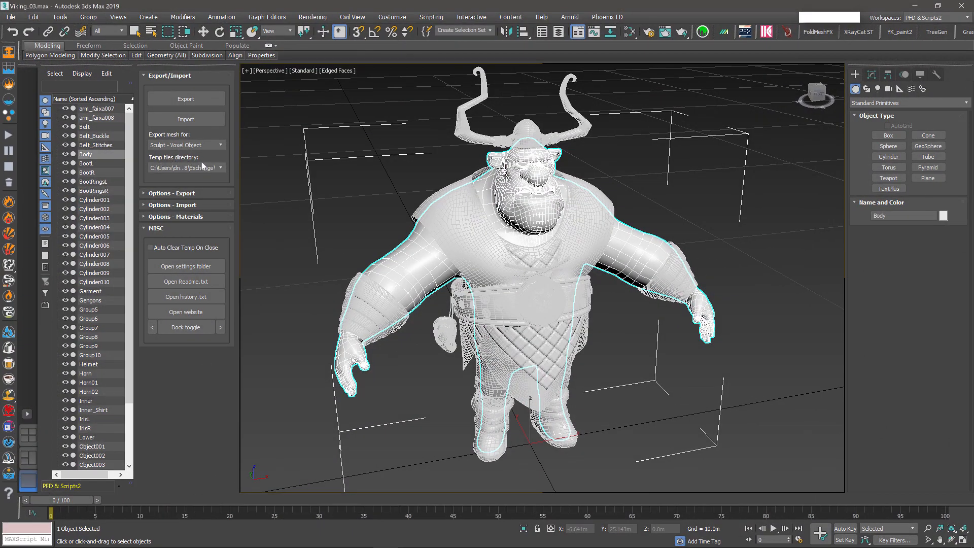
Choose the 3D-Coat V48 folder as the temp exchange directory.
{"action": "left_click", "coordinate": [221, 168]}
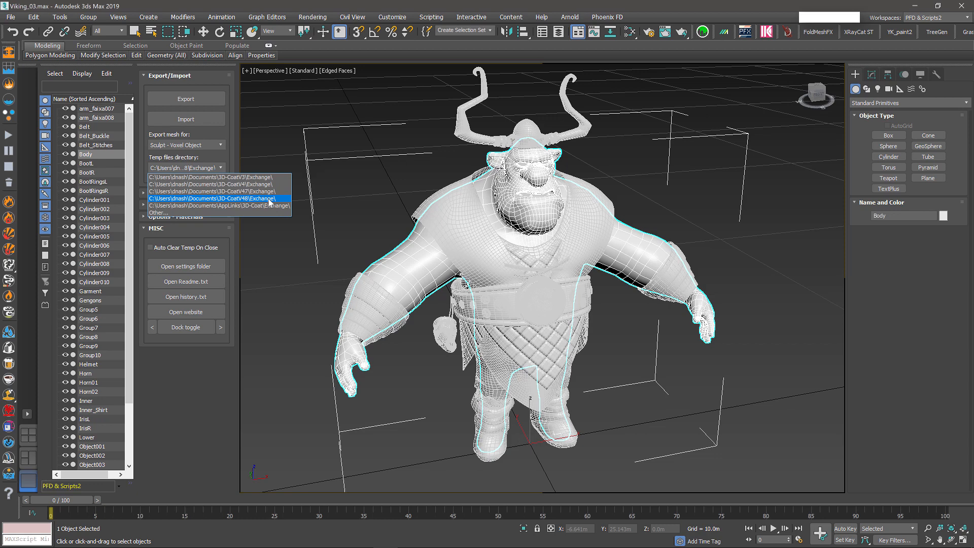
{"action": "left_click", "coordinate": [270, 200]}
{"action": "left_click", "coordinate": [220, 169]}
{"action": "left_click", "coordinate": [237, 201]}
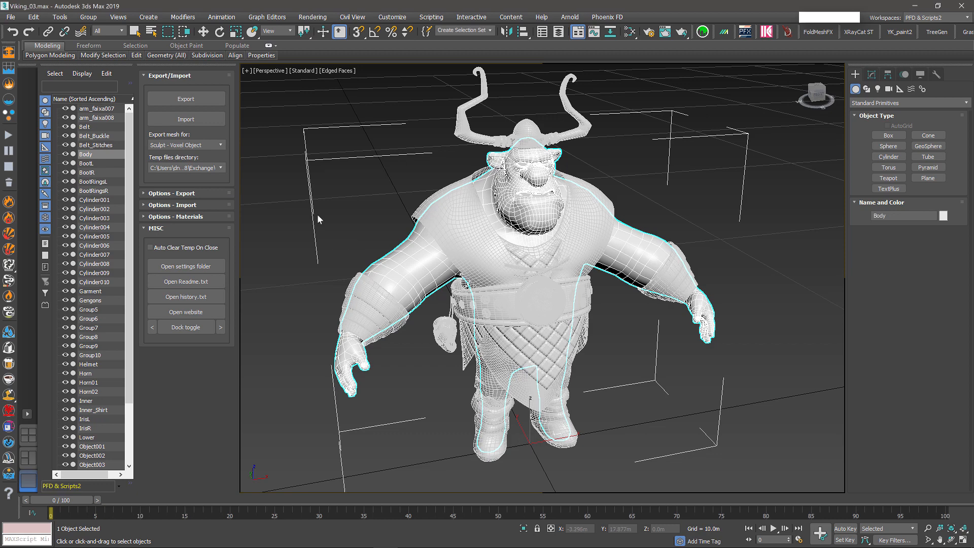
In Options - Export, pick the V4.8.25 3D-CoatDX64C.exe and enable No Export Prompt.
{"action": "left_click", "coordinate": [155, 193]}
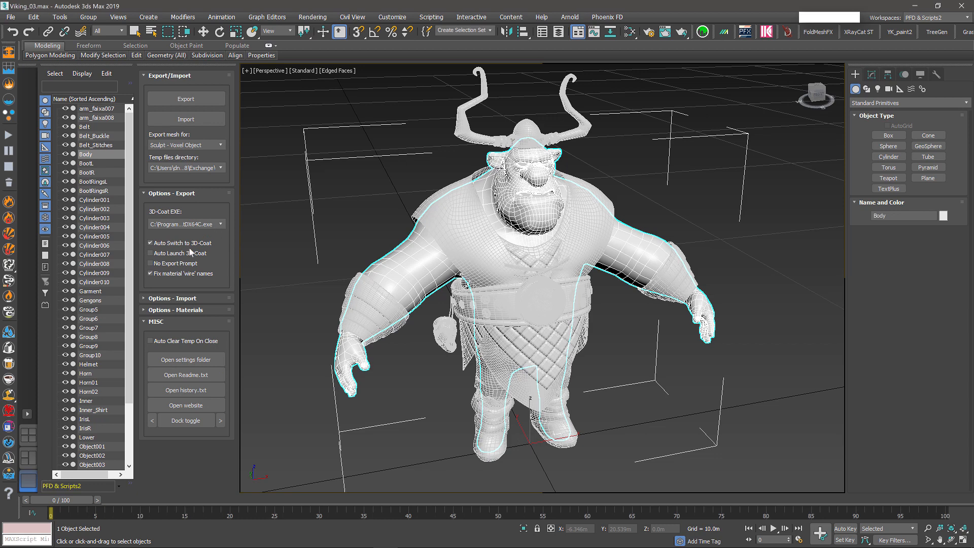
{"action": "left_click", "coordinate": [217, 224]}
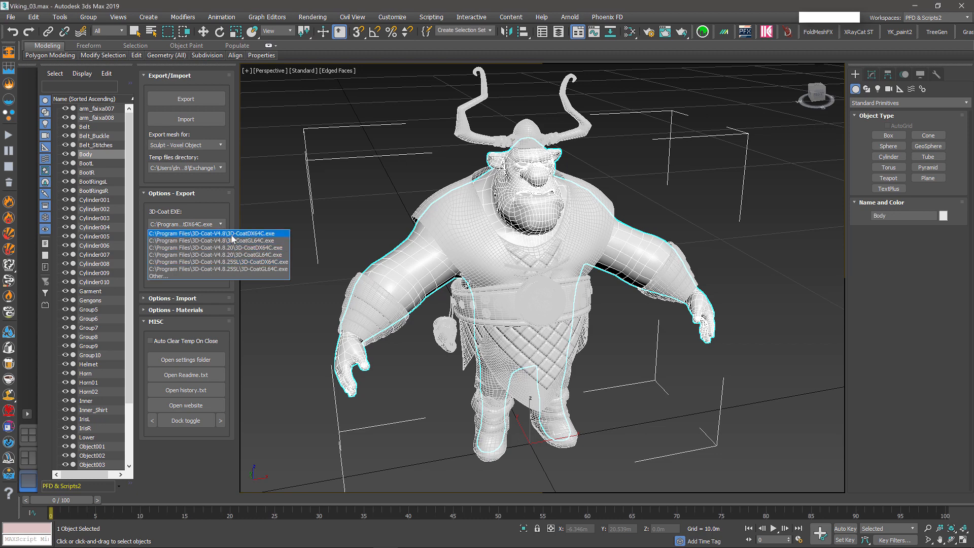
{"action": "left_click", "coordinate": [238, 263]}
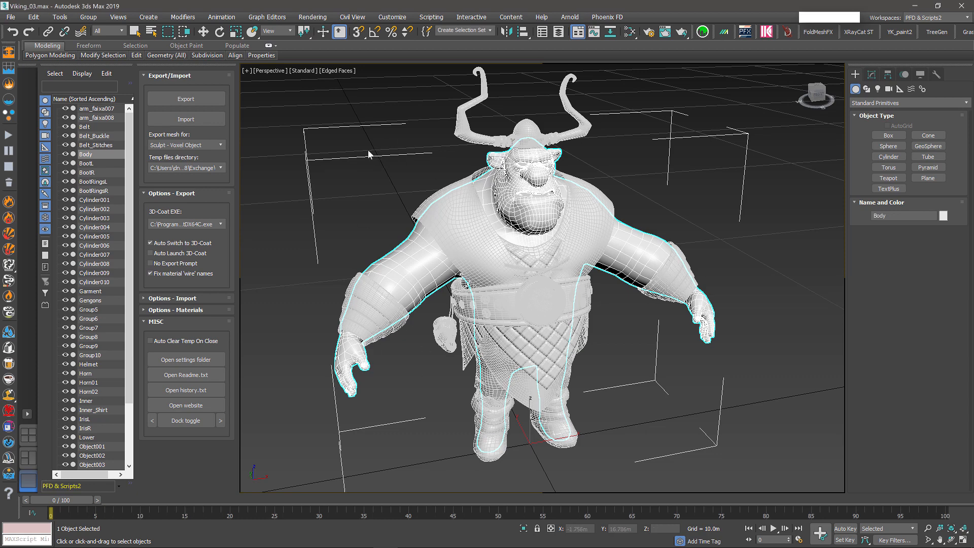
{"action": "left_click", "coordinate": [151, 263]}
Export the Body mesh from 3ds Max to 3D-Coat and view the whole imported character.
{"action": "left_click", "coordinate": [187, 99]}
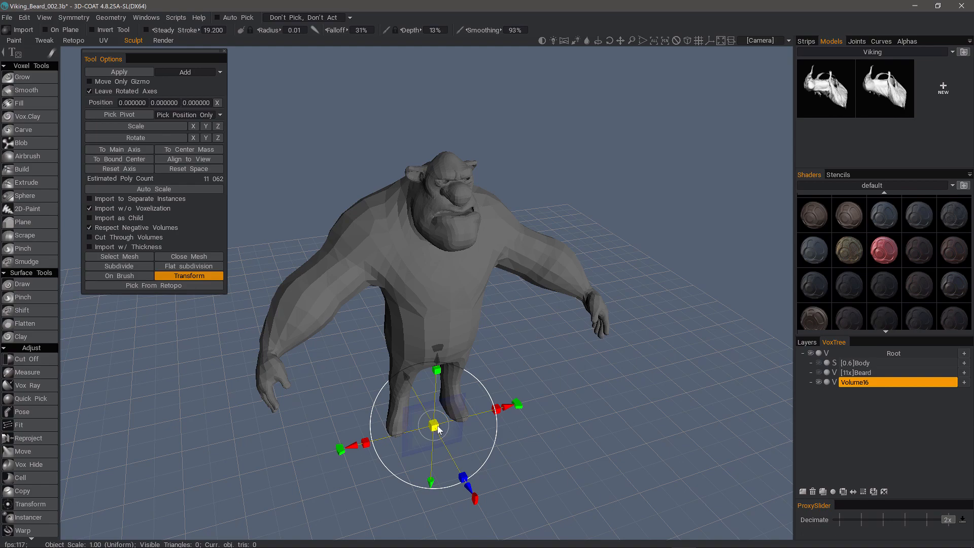
{"action": "left_click_drag", "start_coordinate": [472, 400], "coordinate": [442, 419], "text": "alt"}
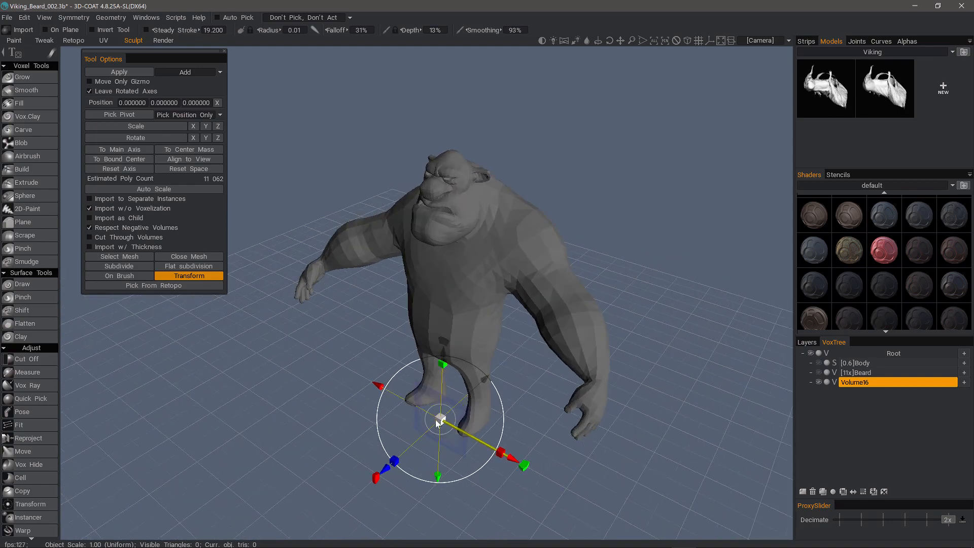
{"action": "middle_click_drag", "start_coordinate": [440, 426], "coordinate": [437, 312]}
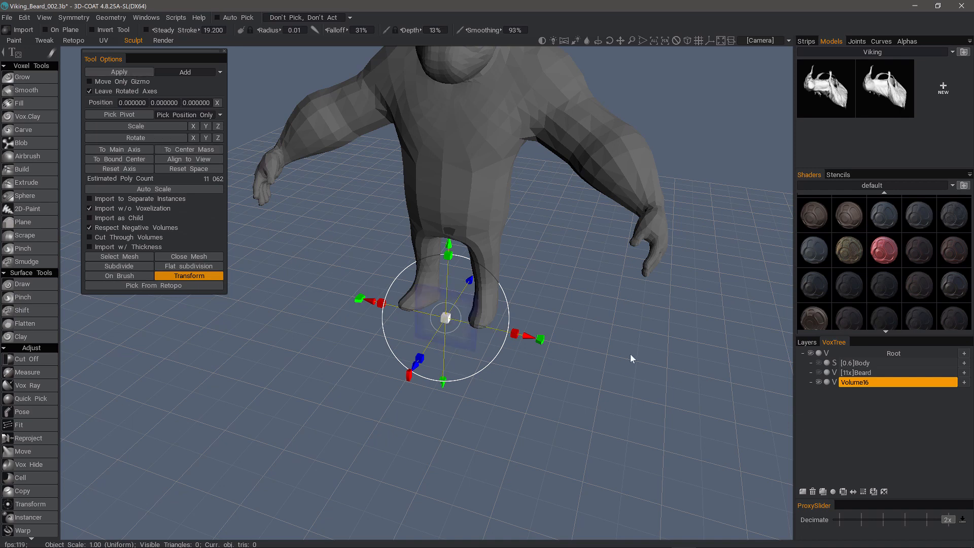
{"action": "scroll", "coordinate": [631, 357], "scroll_direction": "down", "scroll_amount": 4}
{"action": "left_click_drag", "start_coordinate": [631, 357], "coordinate": [418, 357]}
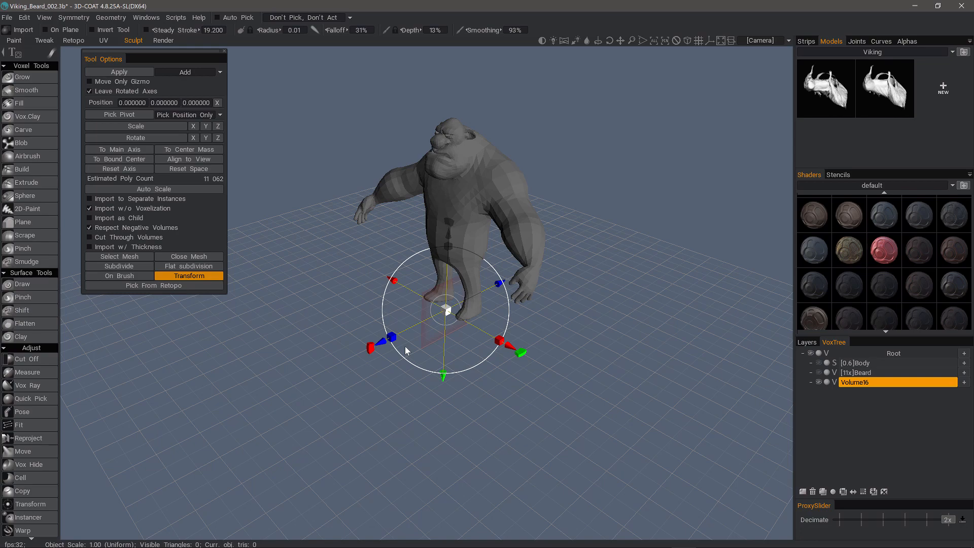
Select the new Volume16 layer in the VoxTree and turn to a frontal view of the Viking.
{"action": "left_click_drag", "start_coordinate": [405, 346], "coordinate": [418, 190]}
{"action": "middle_click_drag", "start_coordinate": [418, 190], "coordinate": [427, 401]}
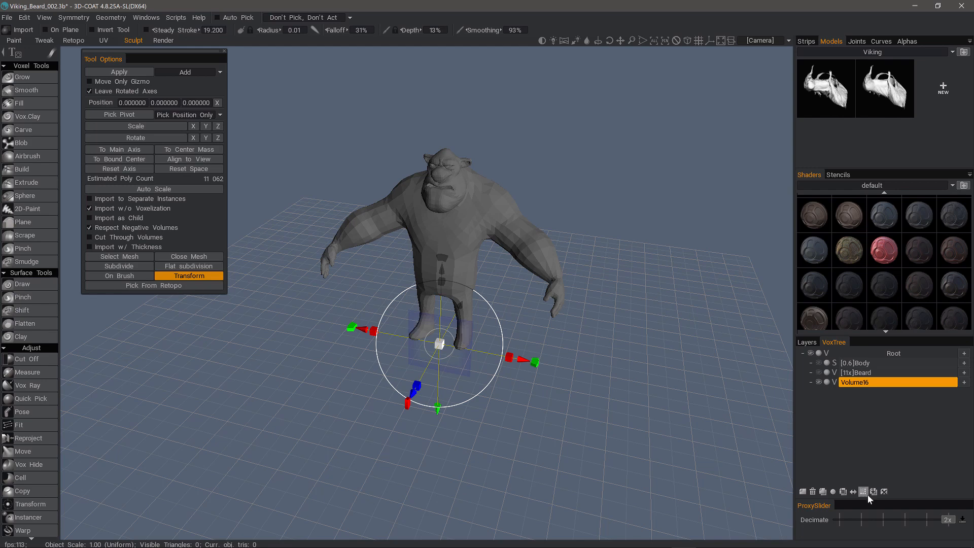
{"action": "left_click", "coordinate": [852, 381]}
{"action": "mouse_move", "coordinate": [450, 206]}
{"action": "left_mouse_down", "text": "alt"}
{"action": "mouse_move", "coordinate": [410, 245]}
{"action": "mouse_move", "coordinate": [495, 211]}
{"action": "mouse_move", "coordinate": [463, 204]}
{"action": "left_mouse_up", "text": "alt"}
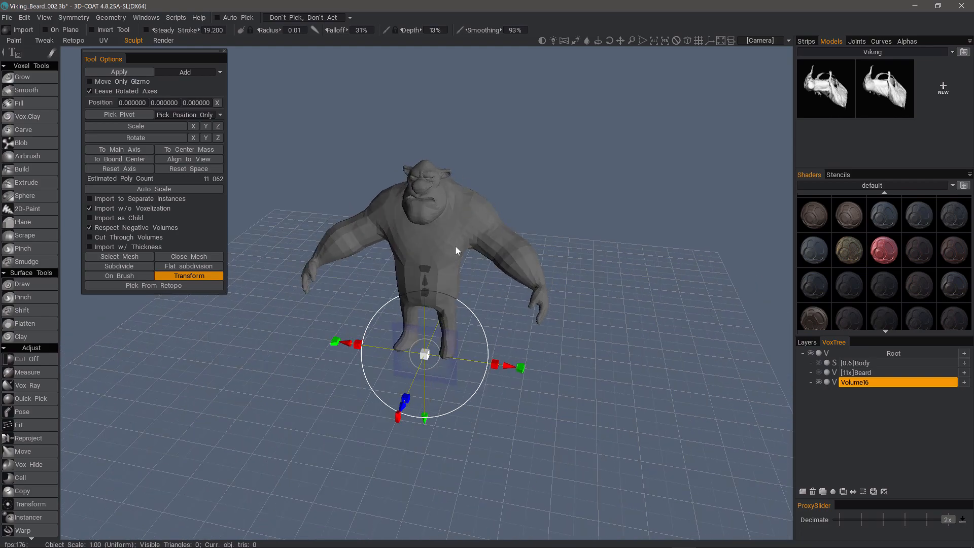
{"action": "left_click_drag", "start_coordinate": [726, 497], "coordinate": [260, 376], "text": "alt"}
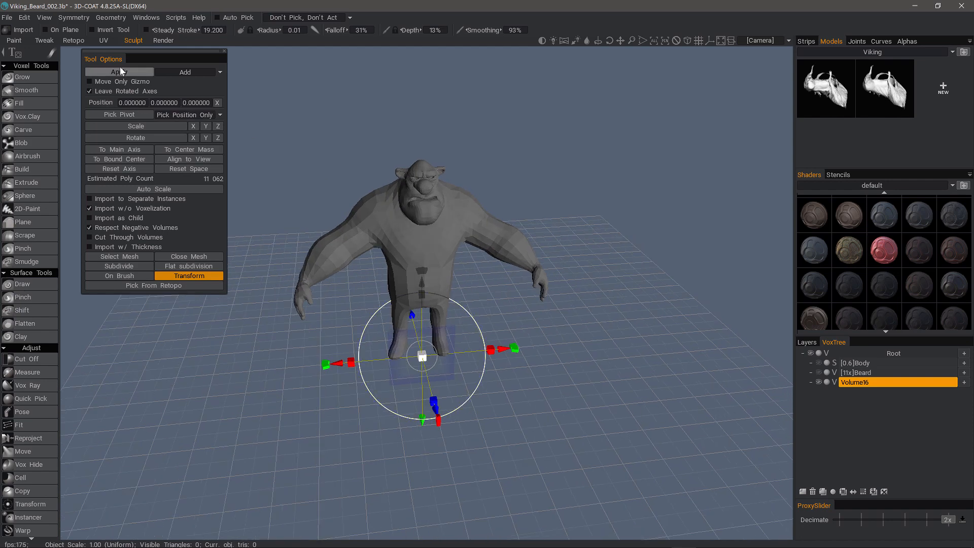
Subdivide the imported mesh, commit it as surface layer Volume16, and switch to the Draw brush.
{"action": "left_click_drag", "start_coordinate": [384, 459], "coordinate": [300, 446], "text": "alt"}
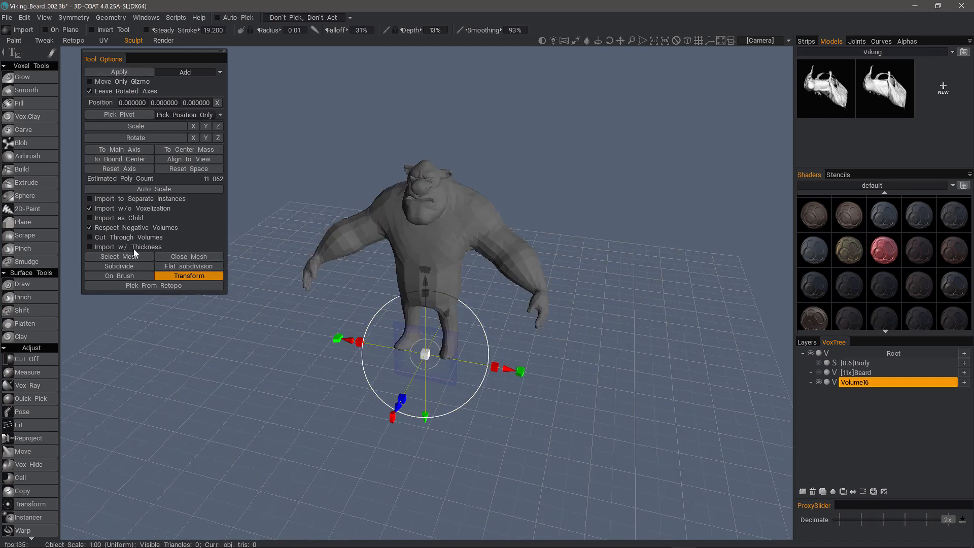
{"action": "left_click", "coordinate": [119, 267]}
{"action": "left_click_drag", "start_coordinate": [278, 267], "coordinate": [414, 236], "text": "alt"}
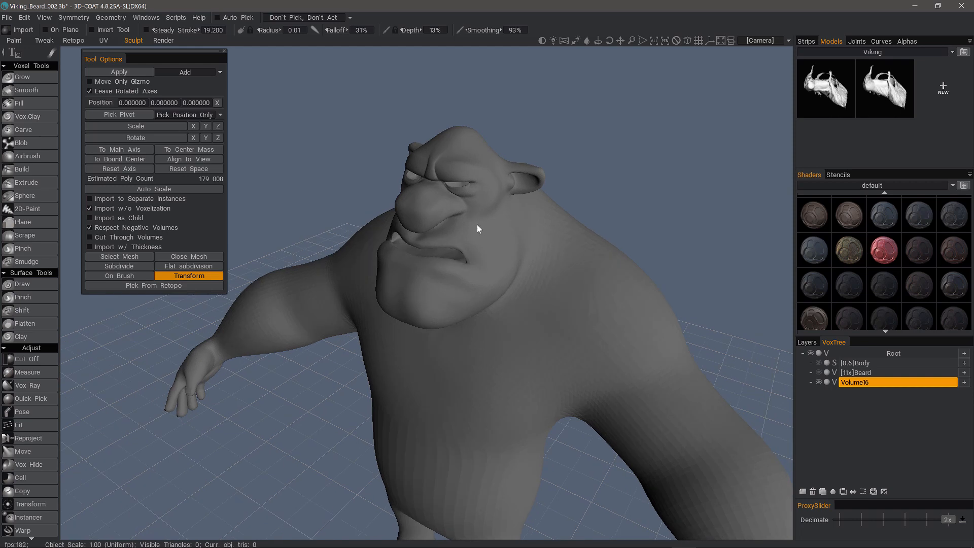
{"action": "left_click_drag", "start_coordinate": [295, 271], "coordinate": [236, 175], "text": "alt"}
{"action": "left_click", "coordinate": [129, 72]}
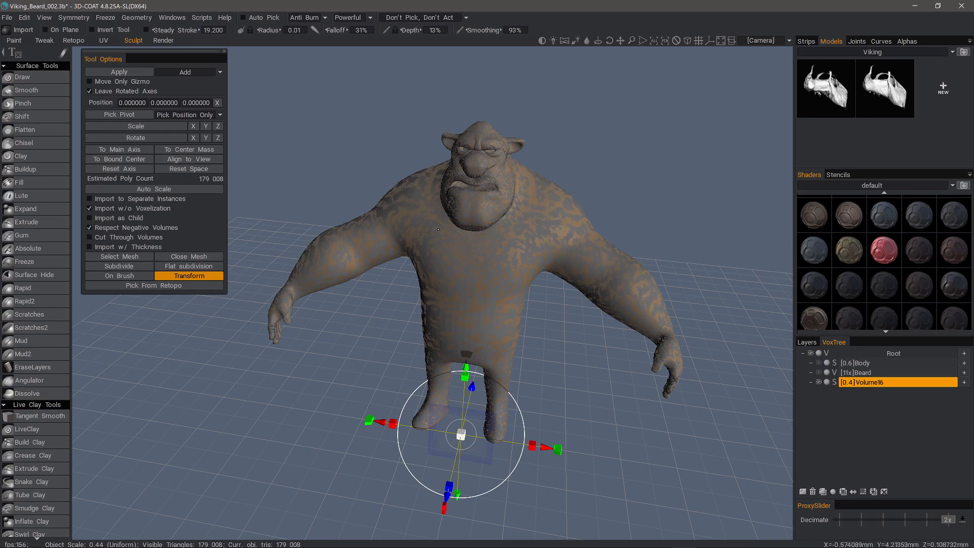
{"action": "left_click_drag", "start_coordinate": [582, 224], "coordinate": [495, 284], "text": "alt"}
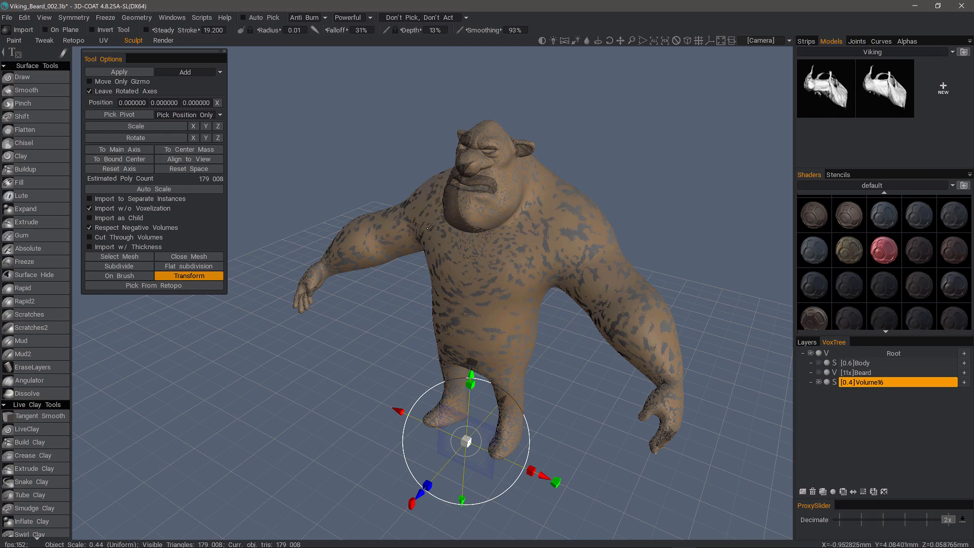
{"action": "left_click", "coordinate": [46, 77]}
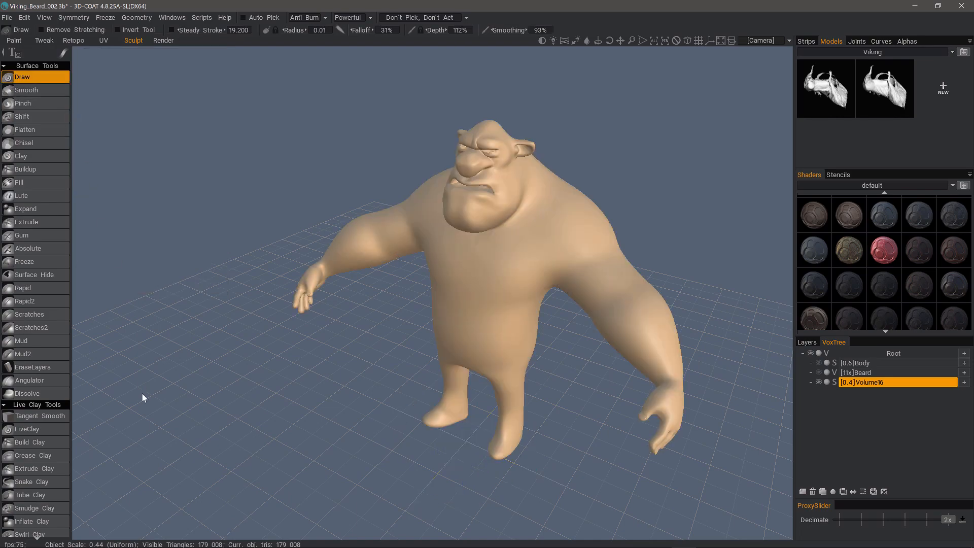
Inspect the model with wireframe on, then delete the Volume16 layer from the VoxTree.
{"action": "left_click_drag", "start_coordinate": [143, 393], "coordinate": [616, 363]}
{"action": "scroll", "coordinate": [616, 363], "scroll_direction": "up", "scroll_amount": 2}
{"action": "key", "text": "w"}
{"action": "scroll", "coordinate": [617, 364], "scroll_direction": "up", "scroll_amount": 4}
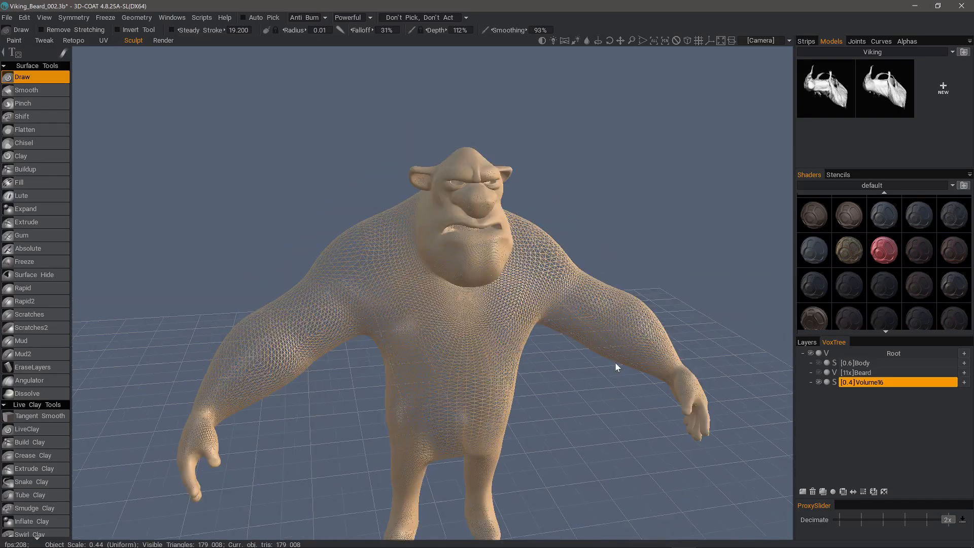
{"action": "mouse_move", "coordinate": [295, 351]}
{"action": "left_mouse_down", "text": "alt"}
{"action": "mouse_move", "coordinate": [445, 360]}
{"action": "mouse_move", "coordinate": [414, 313]}
{"action": "mouse_move", "coordinate": [531, 355]}
{"action": "mouse_move", "coordinate": [574, 345]}
{"action": "left_mouse_up", "text": "alt"}
{"action": "scroll", "coordinate": [532, 355], "scroll_direction": "up", "scroll_amount": 3}
{"action": "scroll", "coordinate": [573, 345], "scroll_direction": "down", "scroll_amount": 3}
{"action": "left_click", "coordinate": [813, 492]}
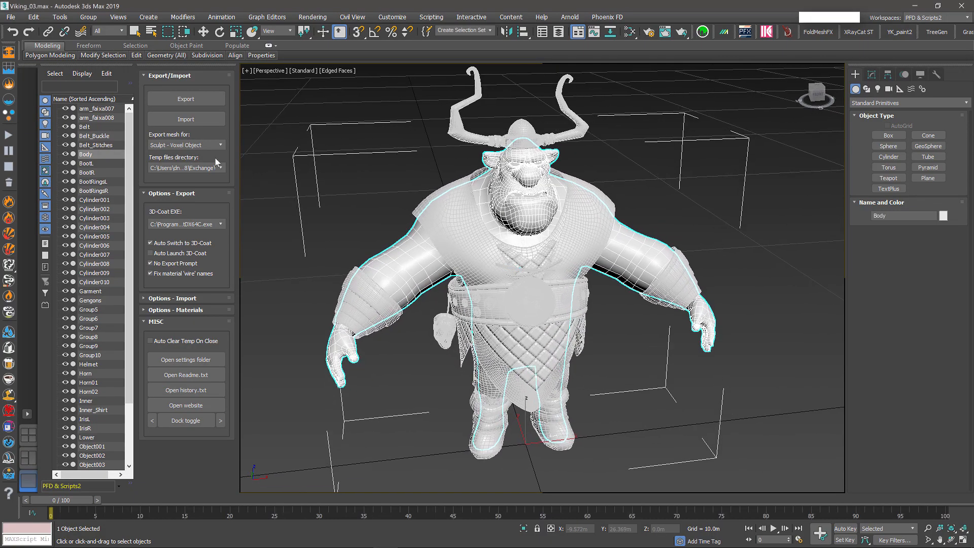
Switch Export mesh for to Retopo - Retopologize and export the Body mesh to 3D-Coat.
{"action": "left_click", "coordinate": [219, 145]}
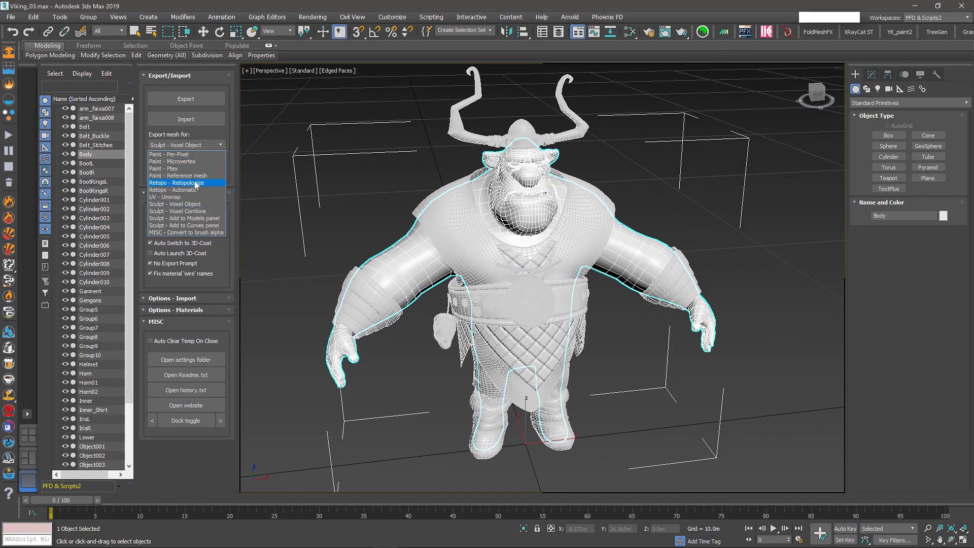
{"action": "left_click", "coordinate": [188, 184]}
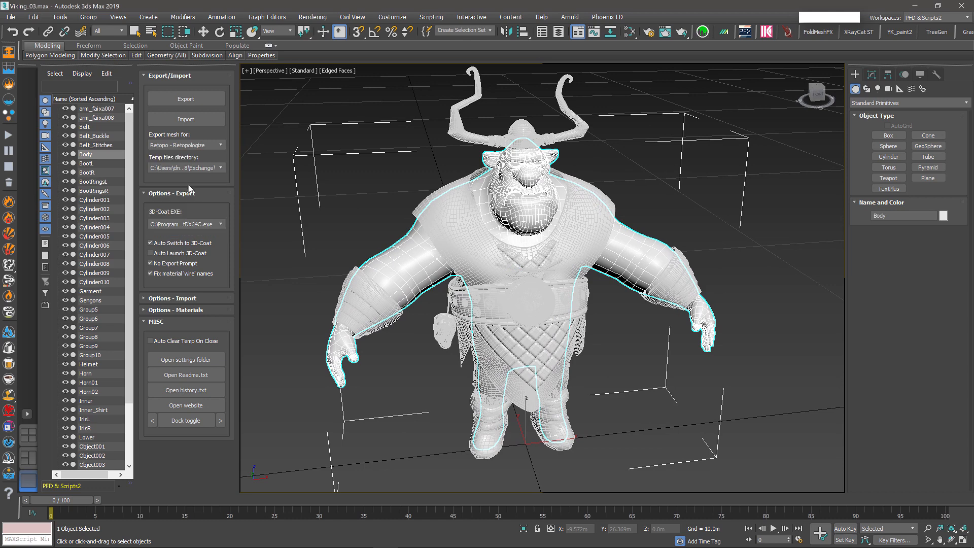
{"action": "left_click", "coordinate": [191, 100]}
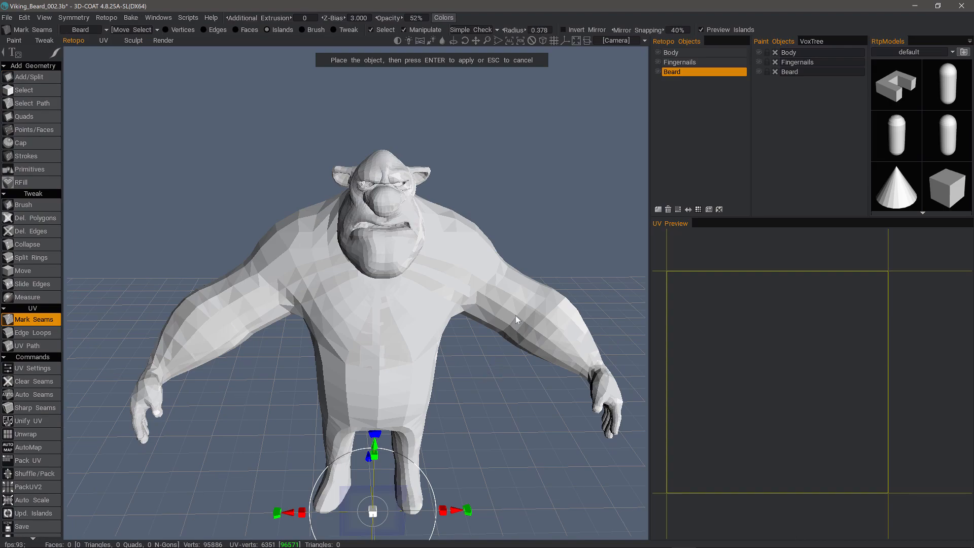
Create the new retopo layer RetopoGroup1 and apply the imported Body mesh placement.
{"action": "right_click_drag", "start_coordinate": [516, 316], "coordinate": [515, 358]}
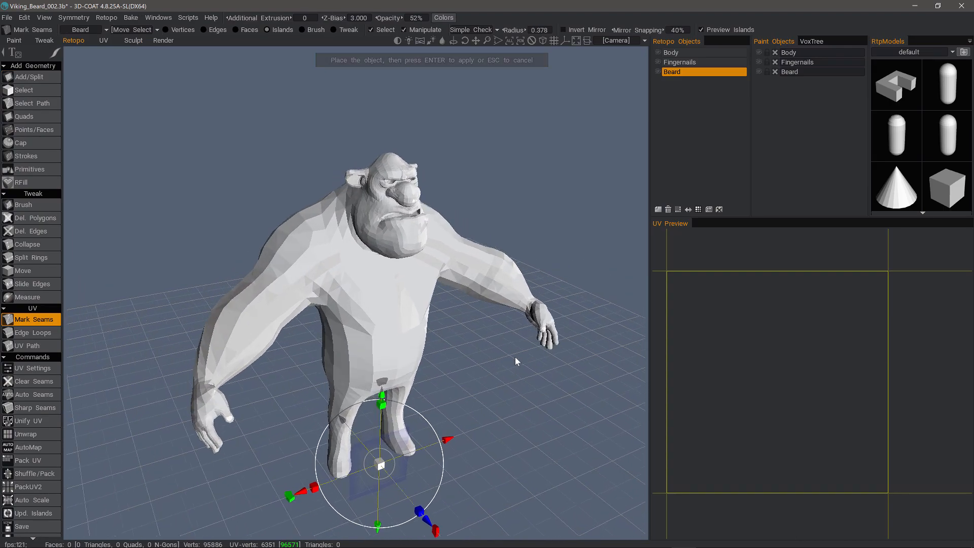
{"action": "left_click_drag", "start_coordinate": [516, 357], "coordinate": [472, 330]}
{"action": "left_click_drag", "start_coordinate": [181, 227], "coordinate": [349, 218]}
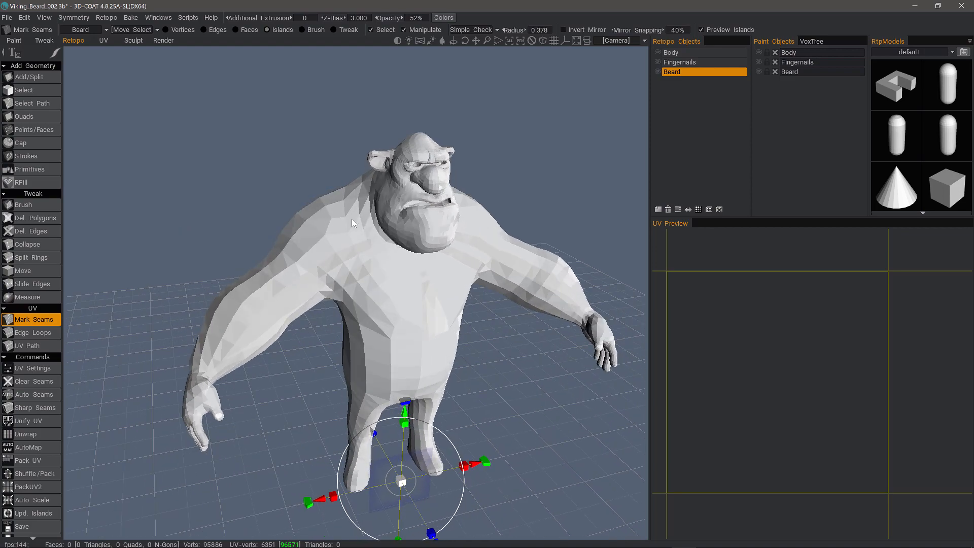
{"action": "left_click_drag", "start_coordinate": [352, 218], "coordinate": [327, 249]}
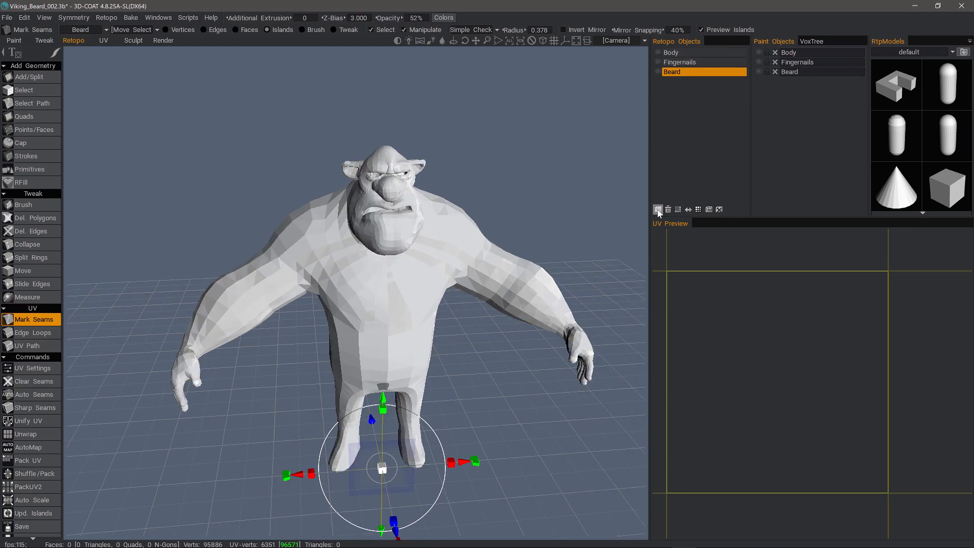
{"action": "left_click", "coordinate": [658, 209]}
{"action": "key", "text": "Return"}
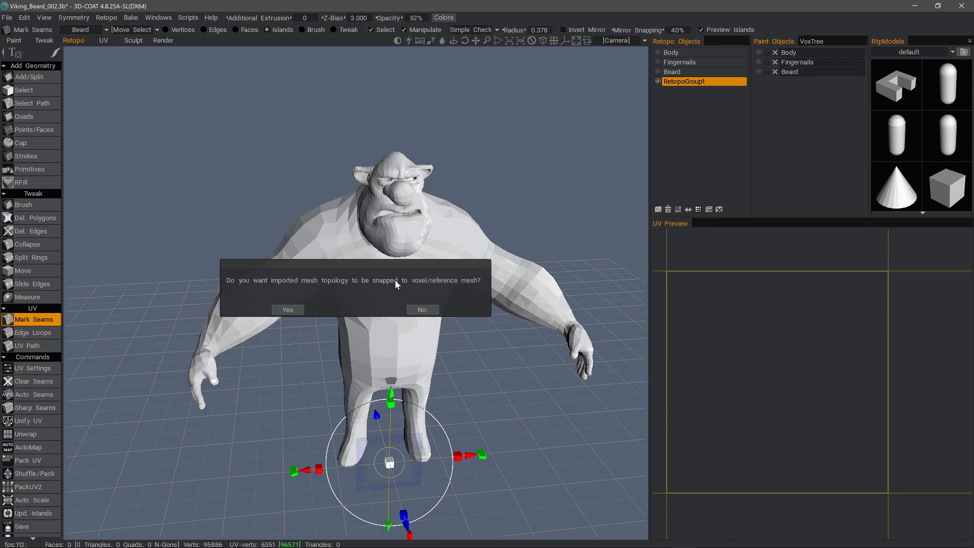
Decline snapping to the voxel mesh, then make the Body and RetopoGroup1 retopo layers visible.
{"action": "left_click", "coordinate": [421, 310]}
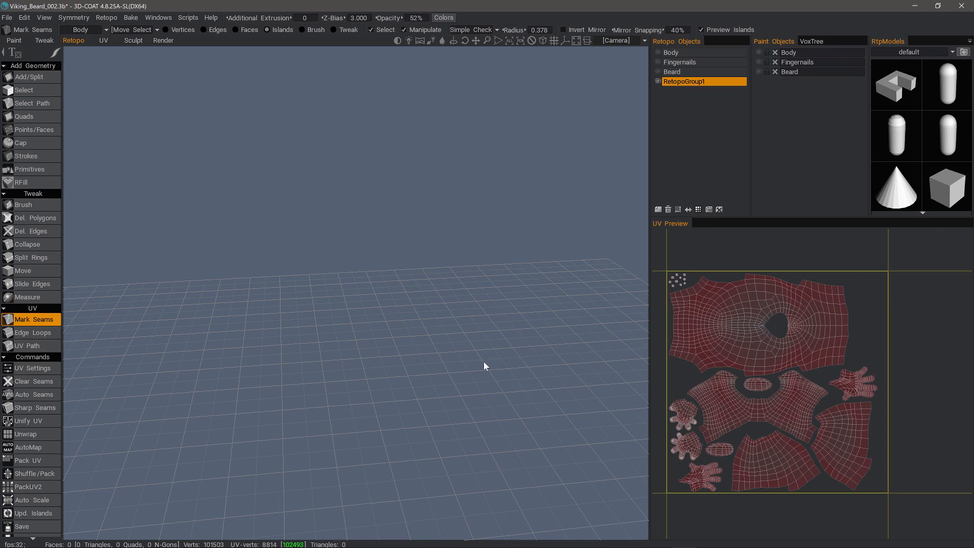
{"action": "left_click", "coordinate": [658, 52]}
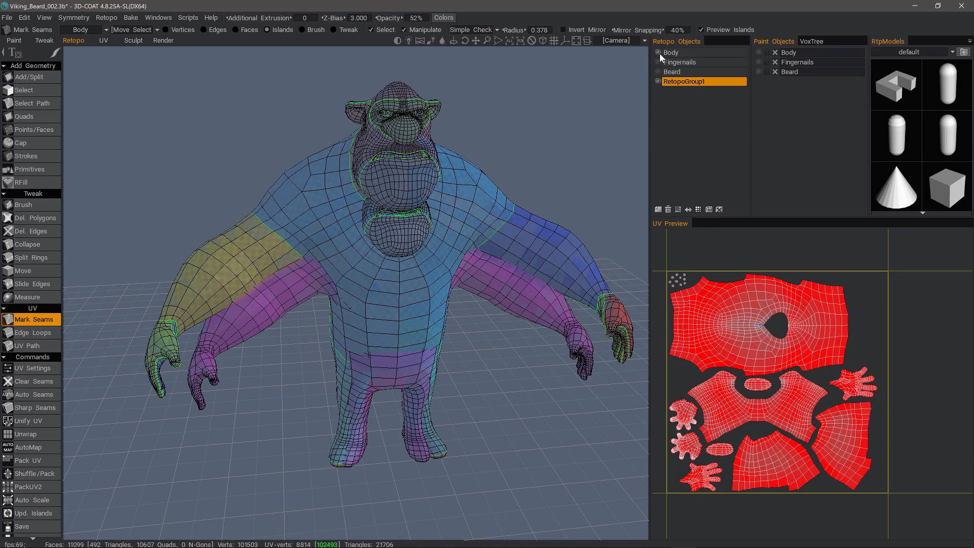
{"action": "left_click_drag", "start_coordinate": [336, 280], "coordinate": [660, 80], "text": "alt"}
{"action": "left_click", "coordinate": [659, 82]}
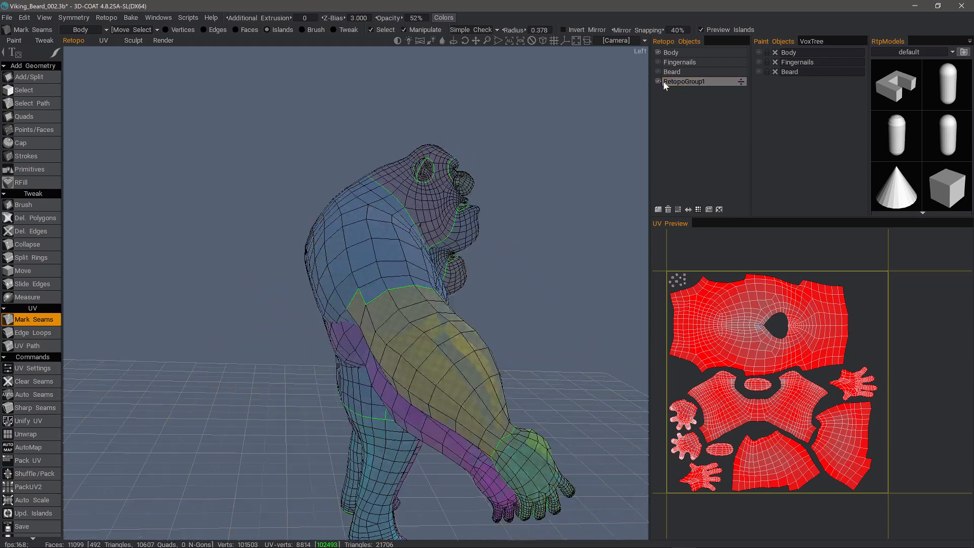
With the Select tool in Faces mode, select one whole connected body mesh piece.
{"action": "left_click", "coordinate": [658, 52]}
{"action": "left_click", "coordinate": [660, 53]}
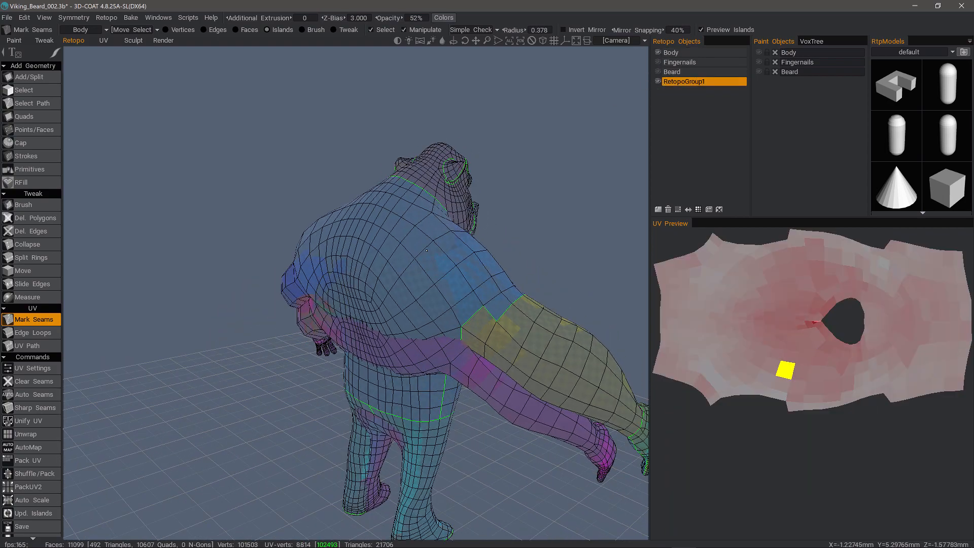
{"action": "left_click", "coordinate": [30, 91]}
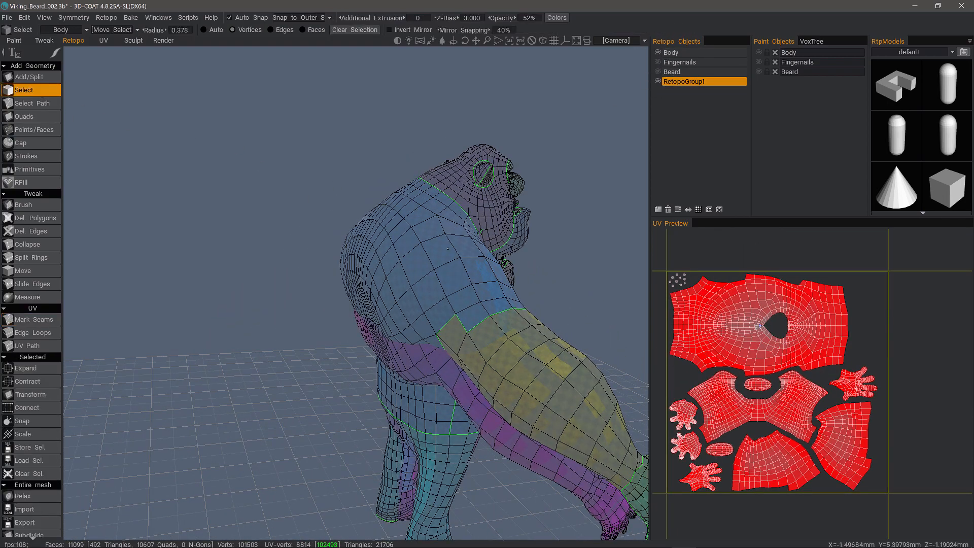
{"action": "left_click", "coordinate": [307, 30]}
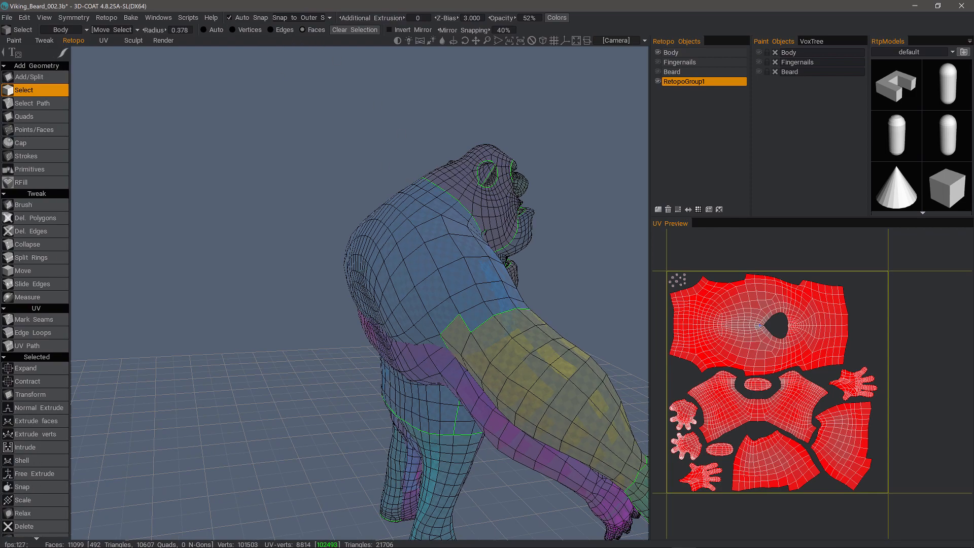
{"action": "double_click", "coordinate": [453, 269]}
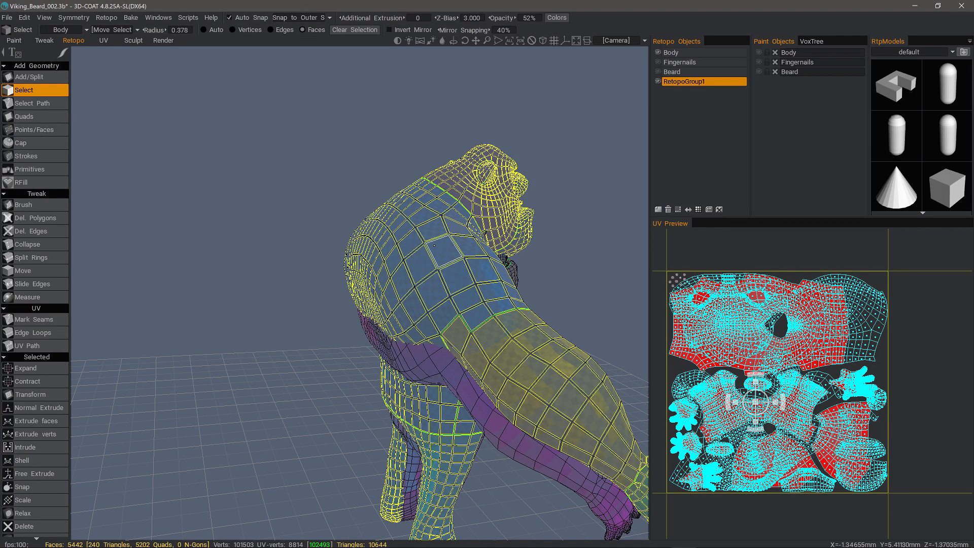
{"action": "left_click_drag", "start_coordinate": [434, 246], "coordinate": [335, 229], "text": "alt"}
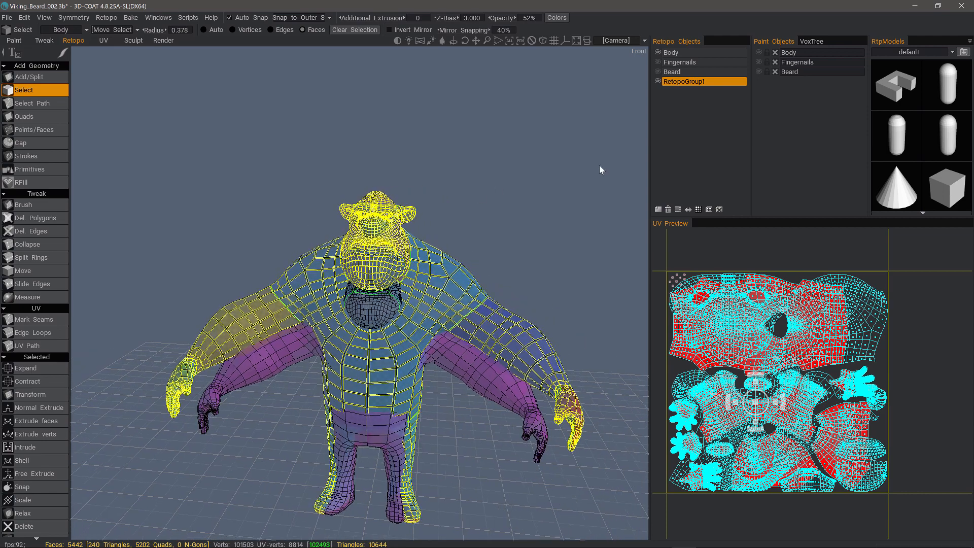
Move the selected faces into RetopoGroup1 and hide that layer, leaving Body active.
{"action": "left_click", "coordinate": [678, 81]}
{"action": "left_click", "coordinate": [709, 211]}
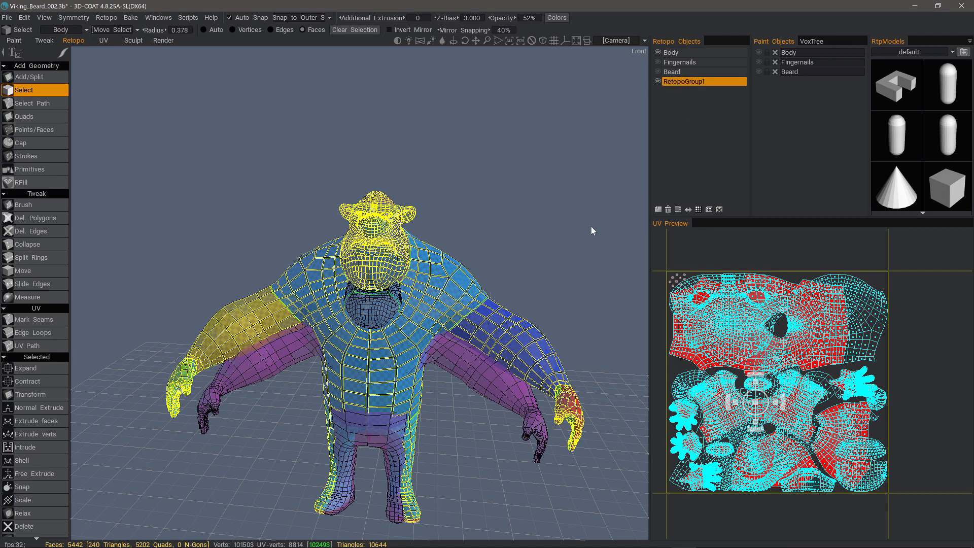
{"action": "left_click_drag", "start_coordinate": [115, 126], "coordinate": [632, 93]}
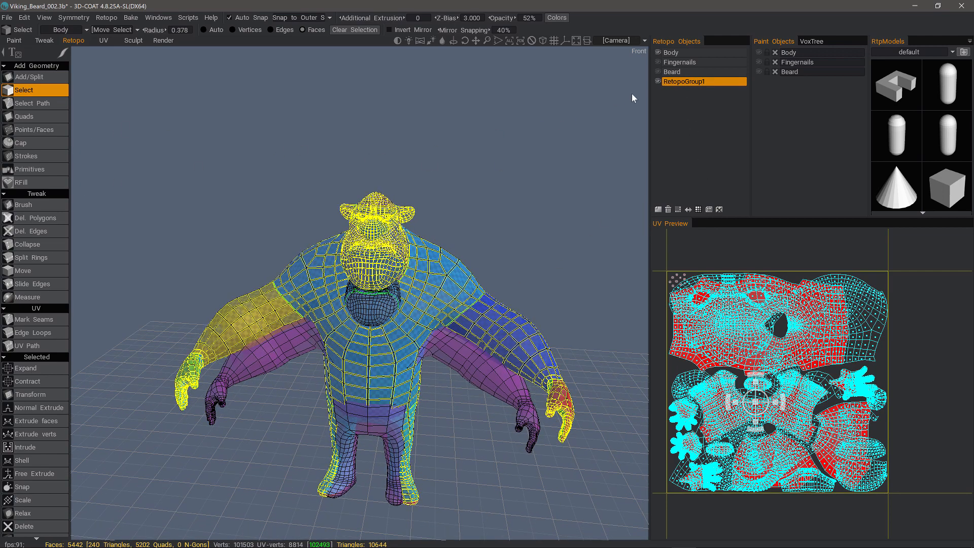
{"action": "left_click", "coordinate": [658, 81]}
{"action": "left_click_drag", "start_coordinate": [580, 75], "coordinate": [384, 402]}
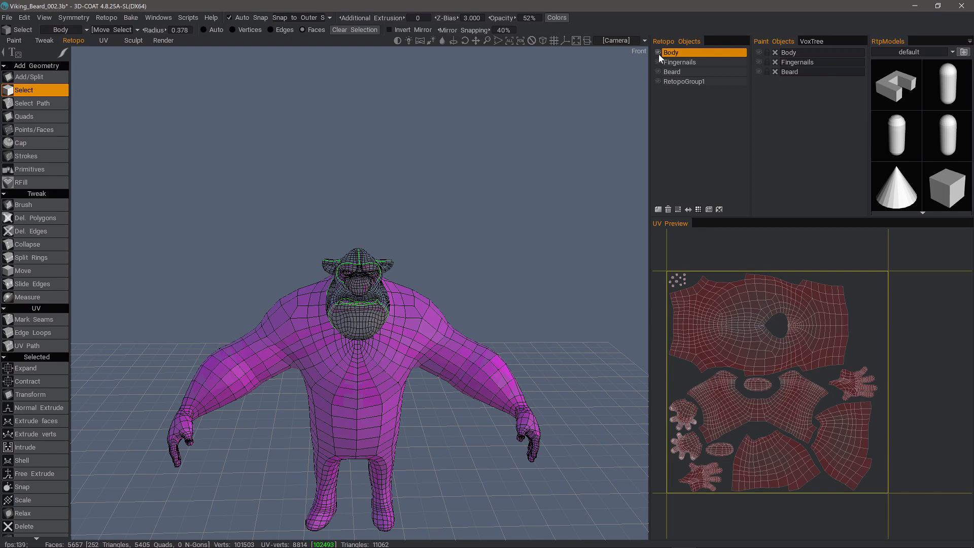
Rename the Body retopo layer to Copy, then switch to the Sculpt room.
{"action": "double_click", "coordinate": [671, 54]}
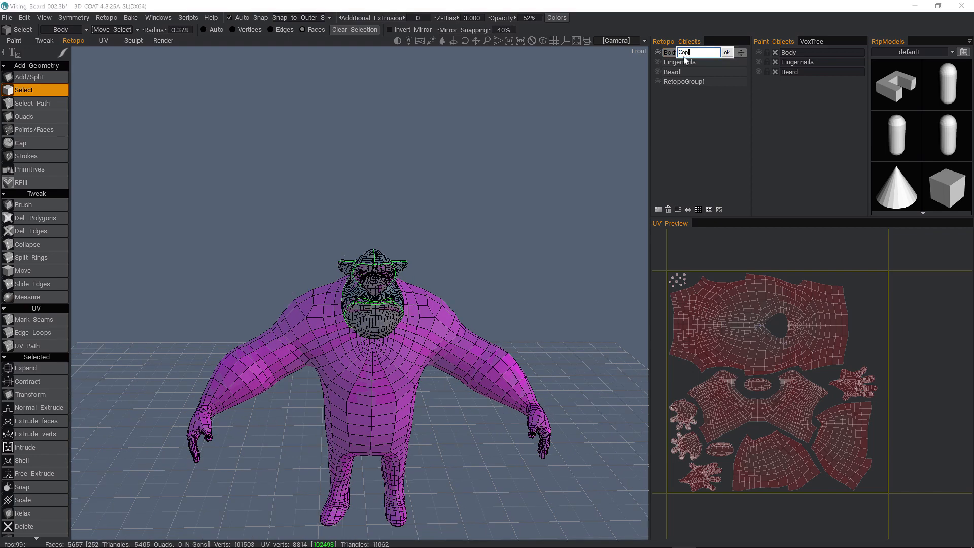
{"action": "key", "text": "Return"}
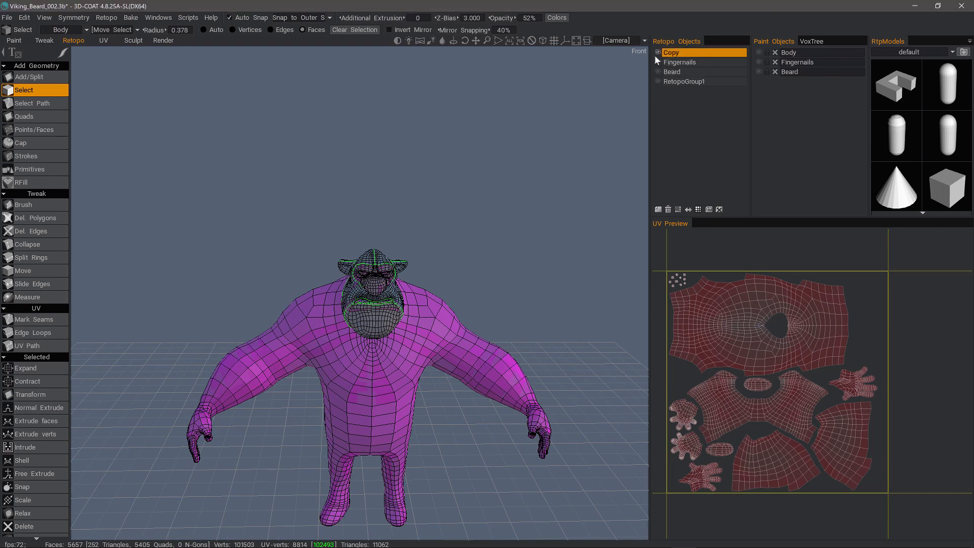
{"action": "left_click_drag", "start_coordinate": [436, 355], "coordinate": [190, 112], "text": "alt"}
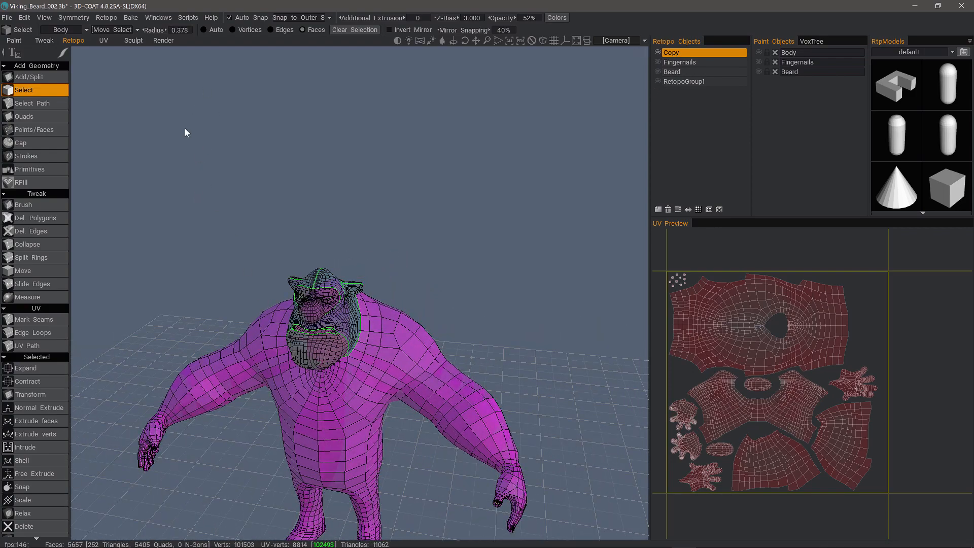
{"action": "left_click_drag", "start_coordinate": [126, 51], "coordinate": [156, 80], "text": "alt"}
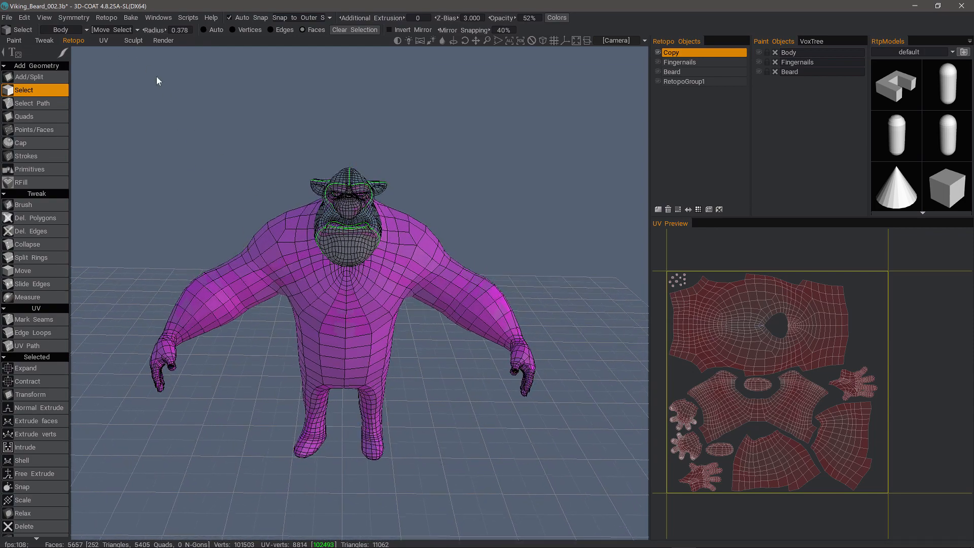
{"action": "left_click", "coordinate": [132, 40]}
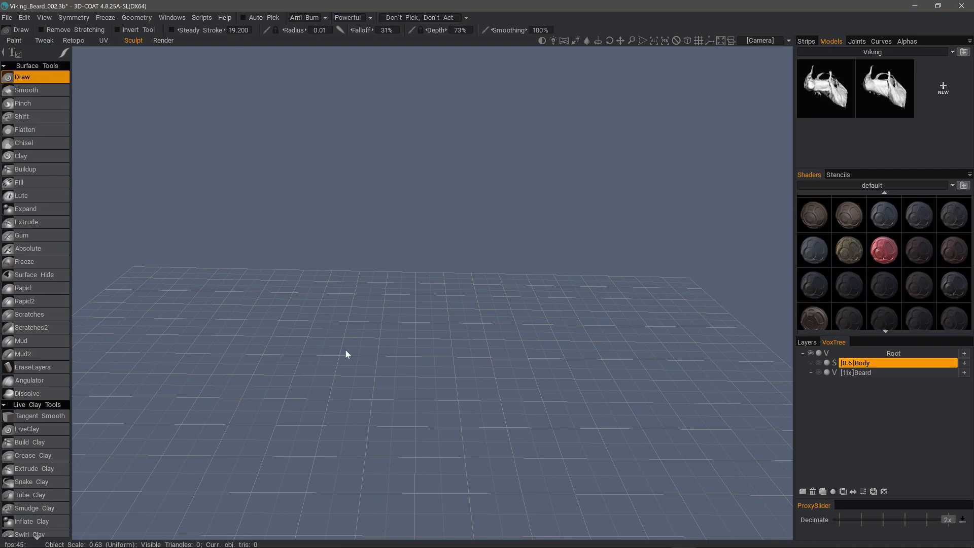
Add a new VoxTree layer and convert the retopo mesh to sculpt via Geometry > Retopo mesh -> Sculpt mesh.
{"action": "right_click_drag", "start_coordinate": [351, 351], "coordinate": [429, 307], "text": "alt"}
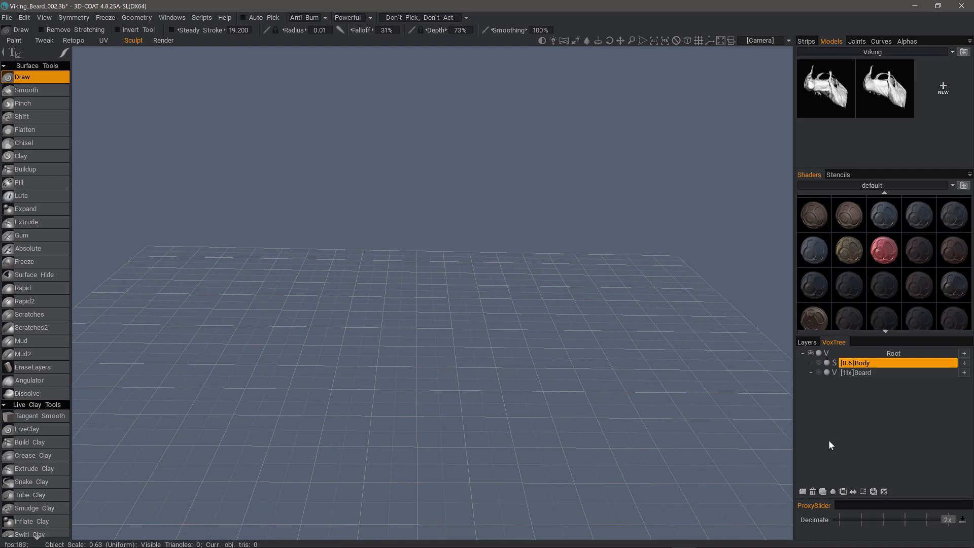
{"action": "left_click", "coordinate": [803, 493]}
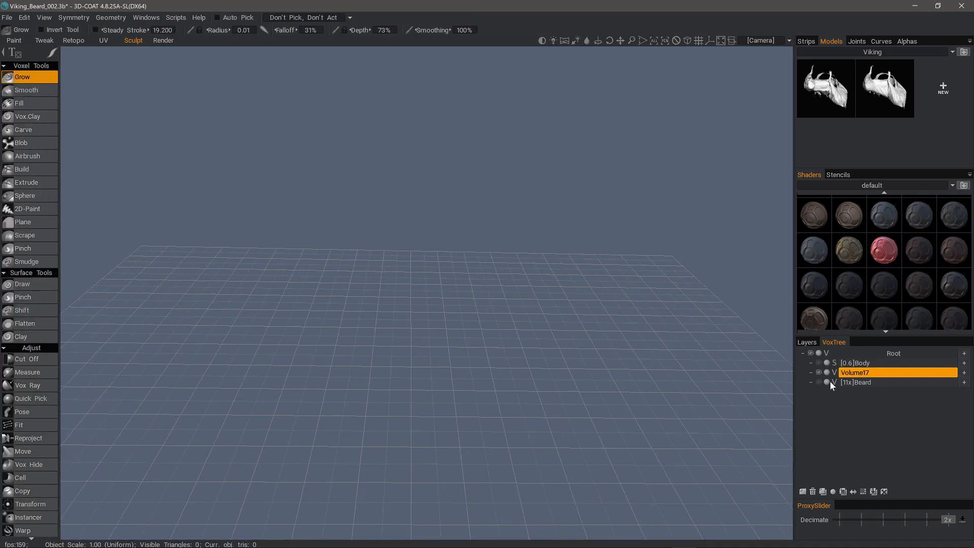
{"action": "left_click", "coordinate": [112, 19]}
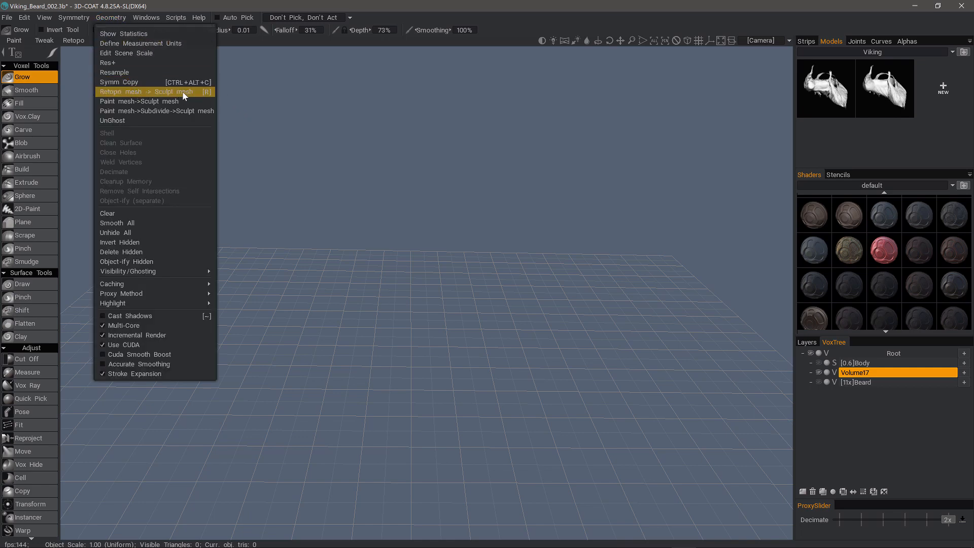
{"action": "left_click", "coordinate": [392, 293]}
{"action": "left_click_drag", "start_coordinate": [392, 293], "coordinate": [432, 337]}
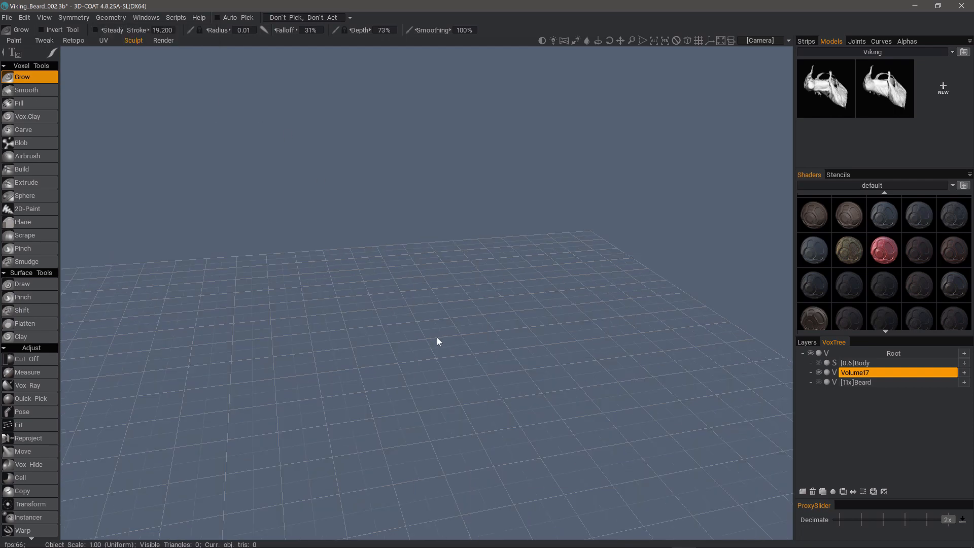
{"action": "left_click_drag", "start_coordinate": [499, 240], "coordinate": [546, 252], "text": "alt"}
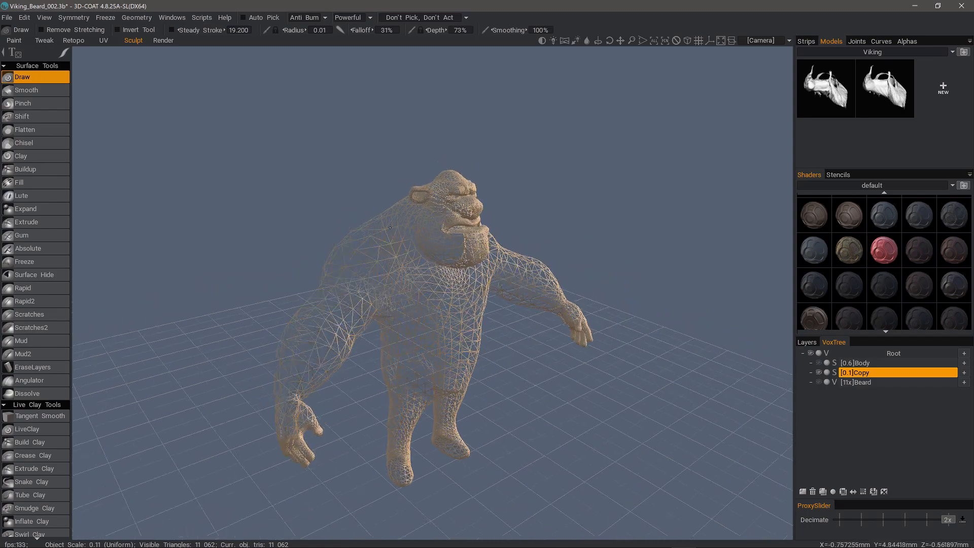
Subdivide the Copy layer to 44,248 triangles.
{"action": "right_click_drag", "start_coordinate": [545, 251], "coordinate": [573, 305], "text": "alt"}
{"action": "left_click_drag", "start_coordinate": [573, 304], "coordinate": [604, 299], "text": "alt"}
{"action": "left_click_drag", "start_coordinate": [213, 203], "coordinate": [272, 208], "text": "alt"}
{"action": "left_click_drag", "start_coordinate": [178, 373], "coordinate": [739, 446], "text": "alt"}
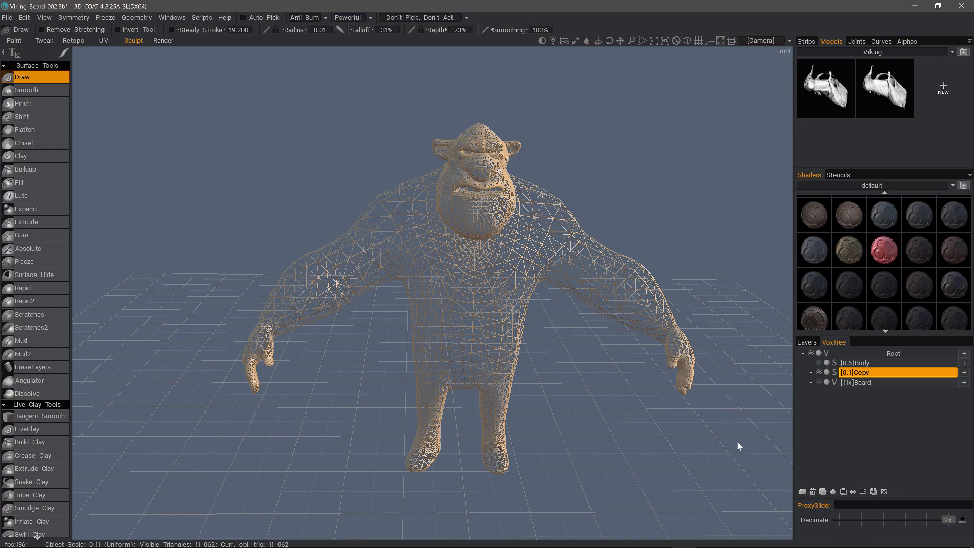
{"action": "left_click", "coordinate": [864, 491]}
{"action": "left_click_drag", "start_coordinate": [577, 448], "coordinate": [610, 441], "text": "alt"}
Hide the wireframe, make Copy the active layer, and select the Move tool with radius 0.245.
{"action": "key", "text": "w"}
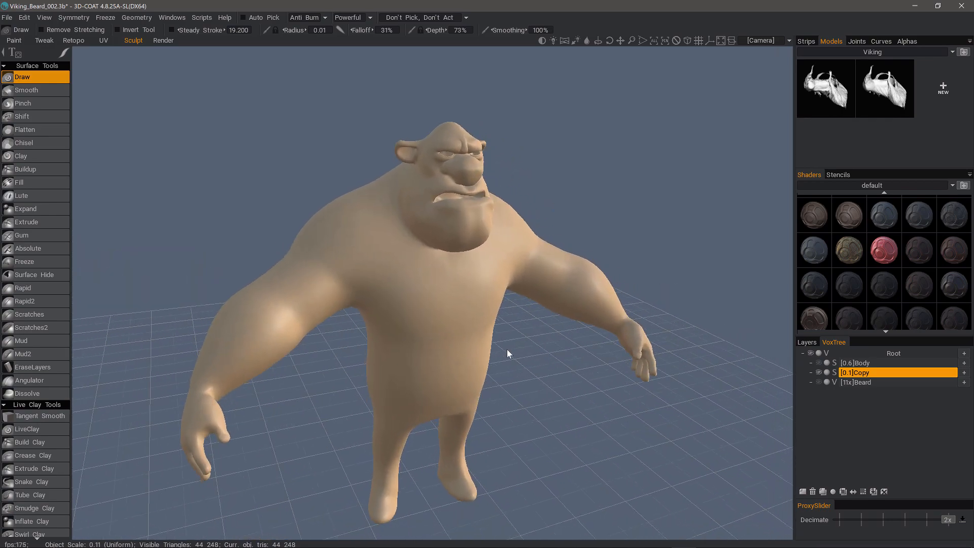
{"action": "left_click", "coordinate": [863, 373]}
{"action": "right_click_drag", "start_coordinate": [375, 244], "coordinate": [388, 245]}
{"action": "scroll", "coordinate": [66, 439], "scroll_direction": "down", "scroll_amount": 10}
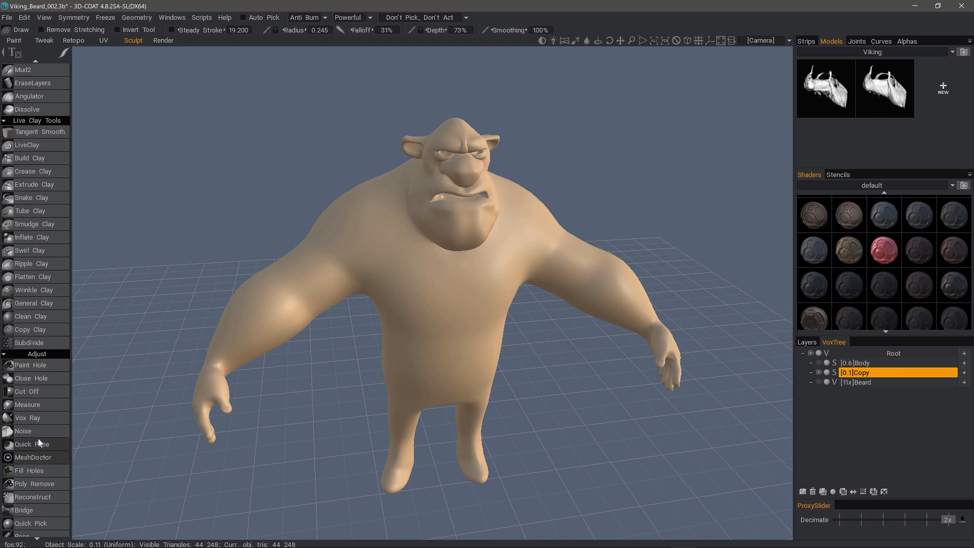
{"action": "scroll", "coordinate": [41, 447], "scroll_direction": "down", "scroll_amount": 5}
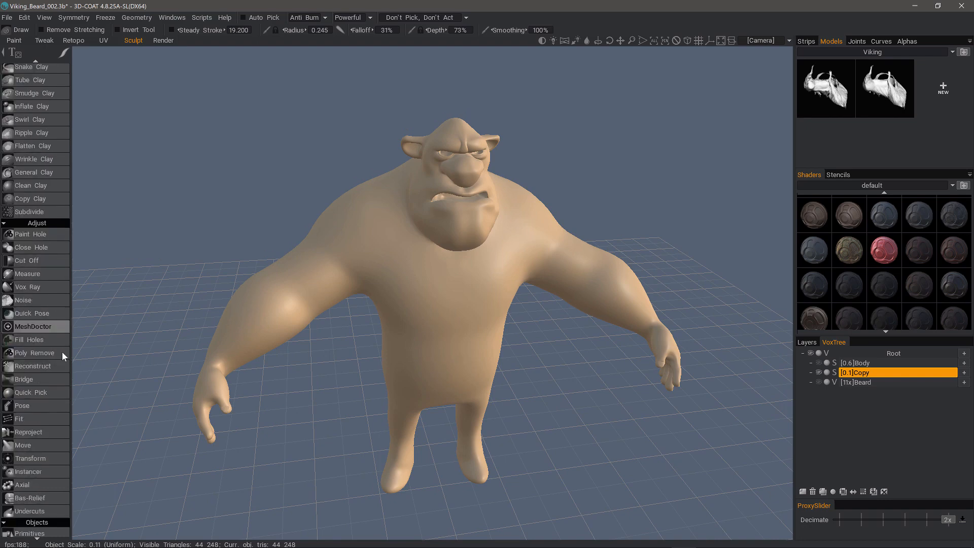
{"action": "left_click", "coordinate": [40, 446]}
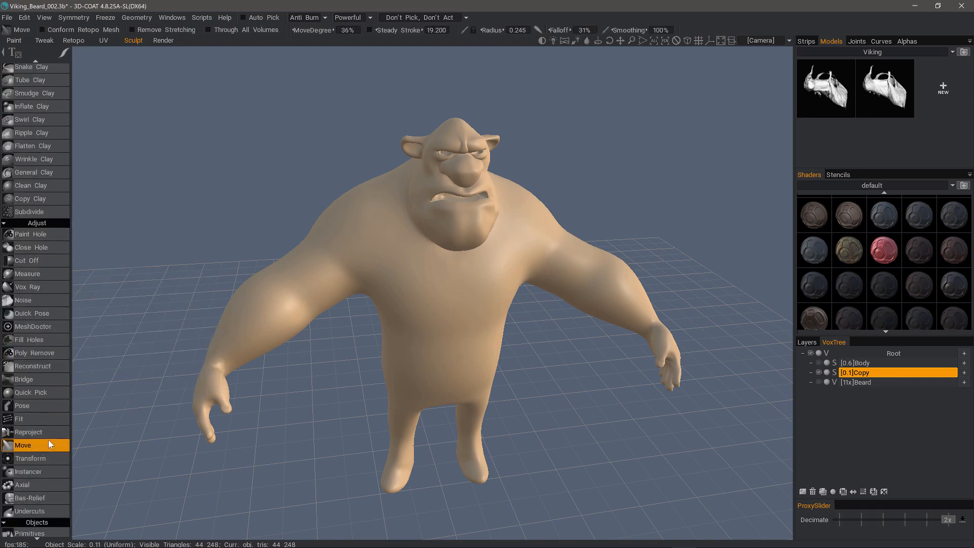
Enable Conform Retopo Mesh and enlarge the Move brush radius to 0.436.
{"action": "left_click", "coordinate": [42, 29]}
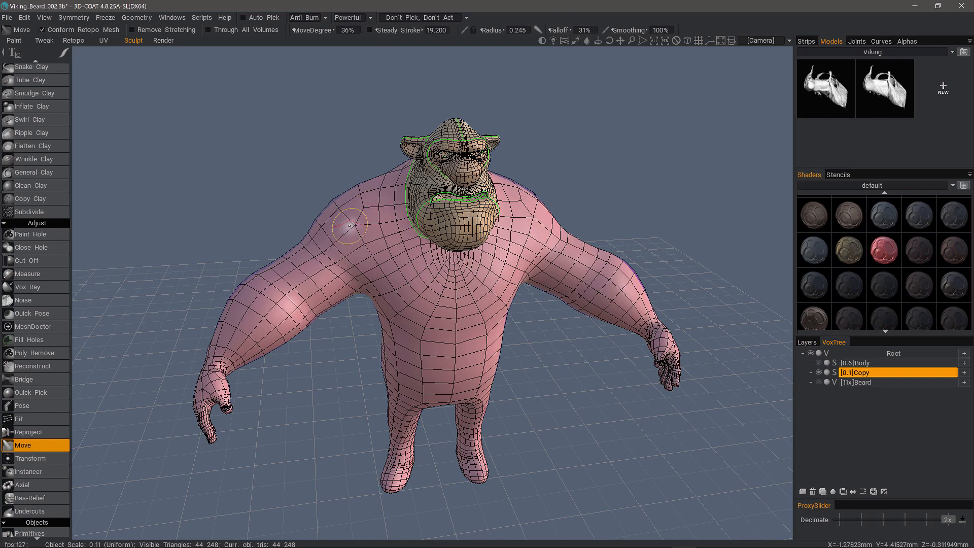
{"action": "right_click_drag", "start_coordinate": [348, 227], "coordinate": [367, 226]}
{"action": "left_click_drag", "start_coordinate": [328, 179], "coordinate": [344, 191]}
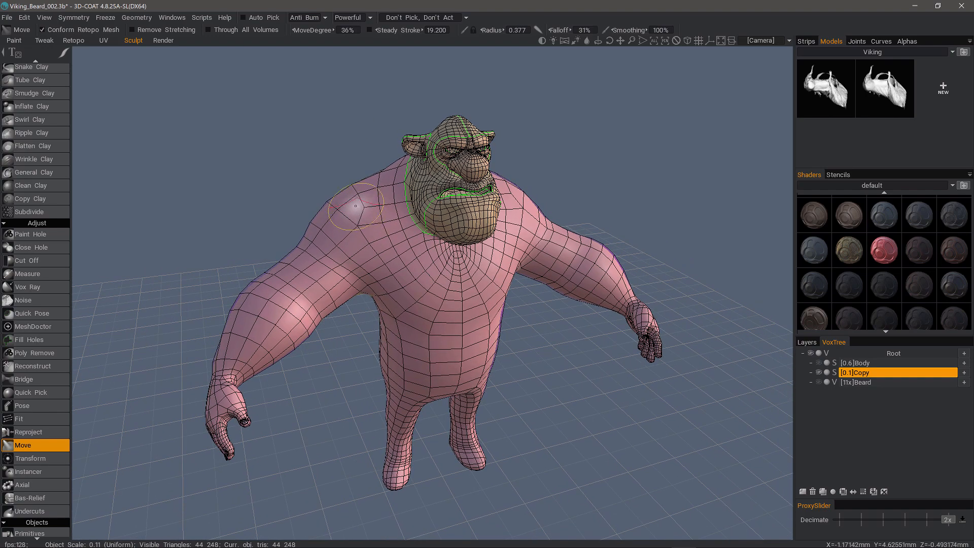
{"action": "right_click_drag", "start_coordinate": [351, 214], "coordinate": [356, 214]}
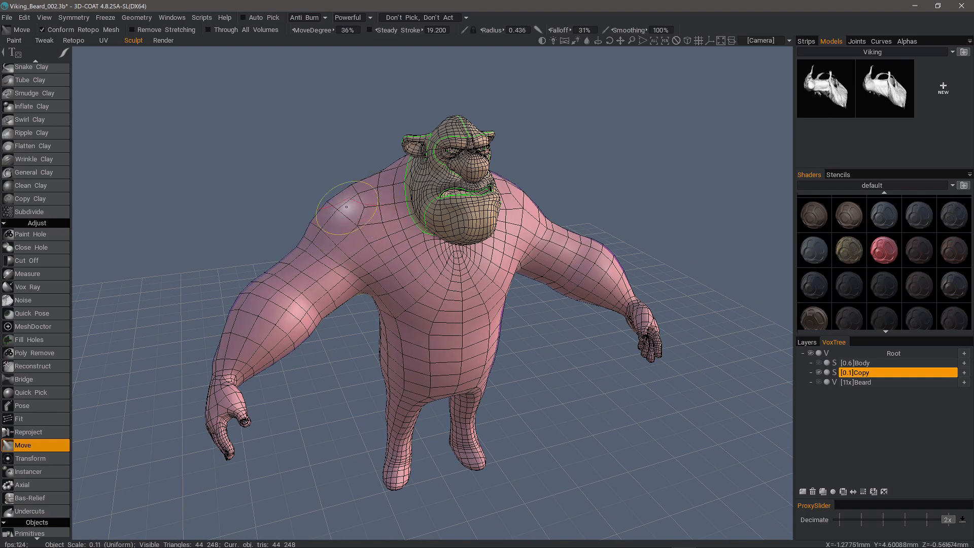
{"action": "middle_click_drag", "start_coordinate": [373, 205], "coordinate": [366, 225], "text": "alt"}
{"action": "mouse_move", "coordinate": [366, 229]}
{"action": "right_mouse_down", "text": "alt"}
{"action": "mouse_move", "coordinate": [331, 304]}
{"action": "mouse_move", "coordinate": [299, 249]}
{"action": "right_mouse_up", "text": "alt"}
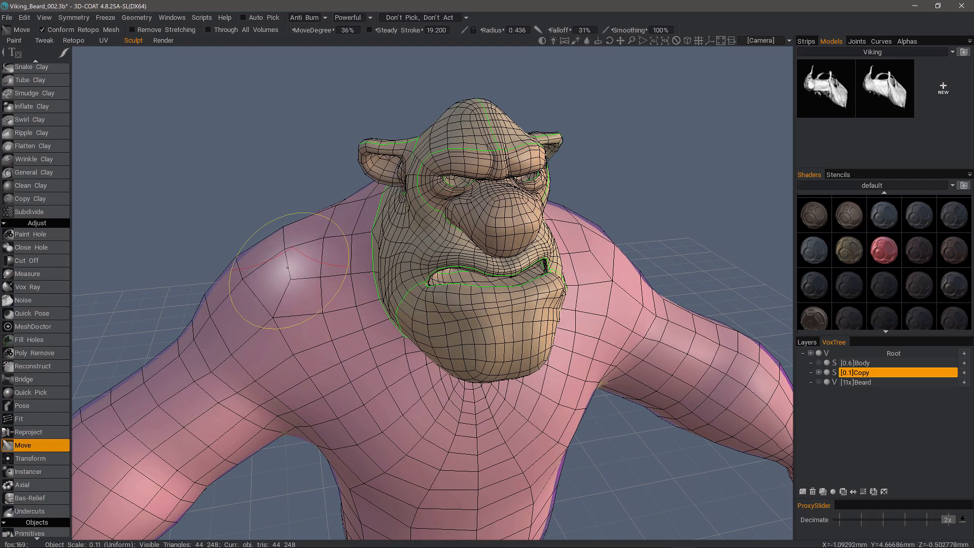
{"action": "left_click_drag", "start_coordinate": [288, 266], "coordinate": [293, 269], "text": "alt"}
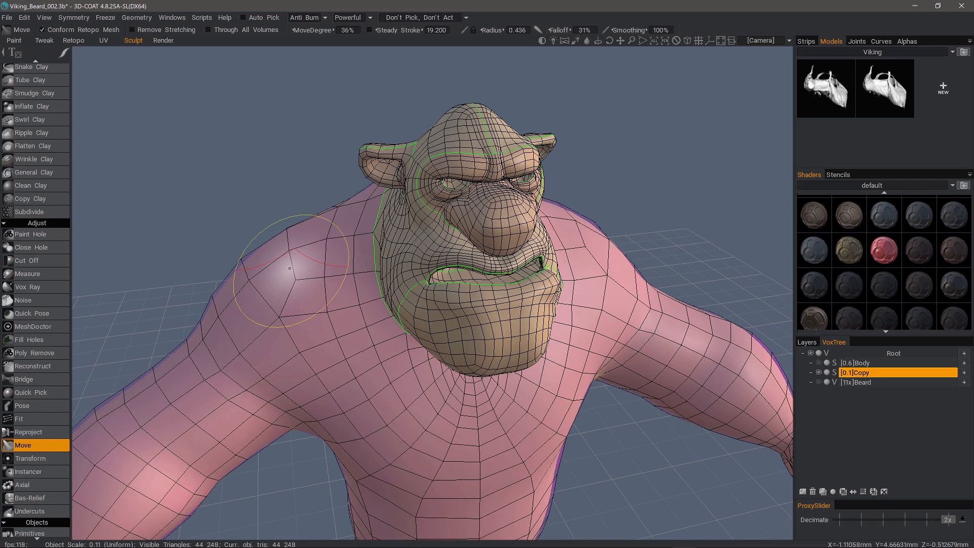
Show the artman penpack brush alphas and orbit to a front view.
{"action": "left_click", "coordinate": [906, 42]}
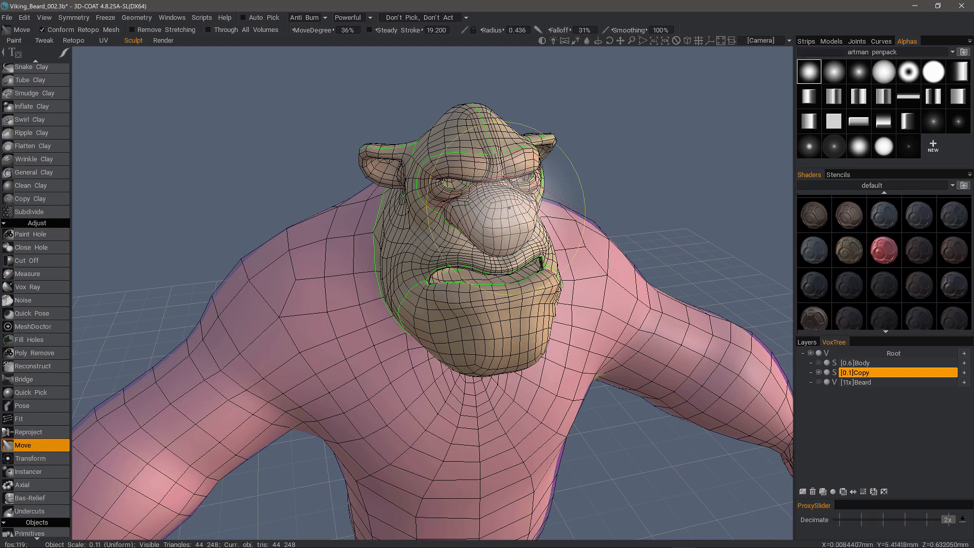
{"action": "right_click_drag", "start_coordinate": [311, 287], "coordinate": [309, 243], "text": "alt"}
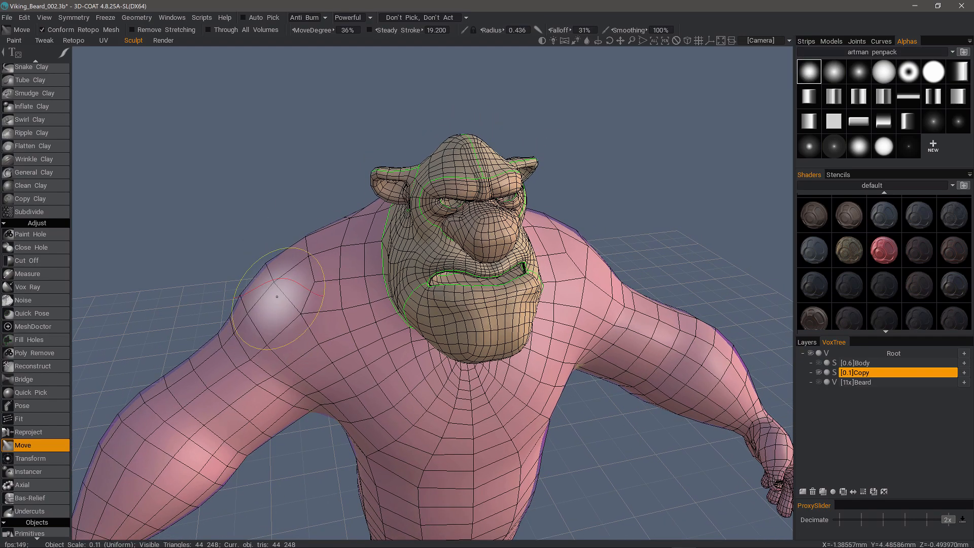
{"action": "mouse_move", "coordinate": [277, 297]}
{"action": "left_mouse_down", "text": "alt"}
{"action": "mouse_move", "coordinate": [276, 264]}
{"action": "mouse_move", "coordinate": [283, 272]}
{"action": "mouse_move", "coordinate": [262, 269]}
{"action": "mouse_move", "coordinate": [279, 272]}
{"action": "mouse_move", "coordinate": [289, 224]}
{"action": "mouse_move", "coordinate": [324, 229]}
{"action": "mouse_move", "coordinate": [329, 214]}
{"action": "left_mouse_up", "text": "alt"}
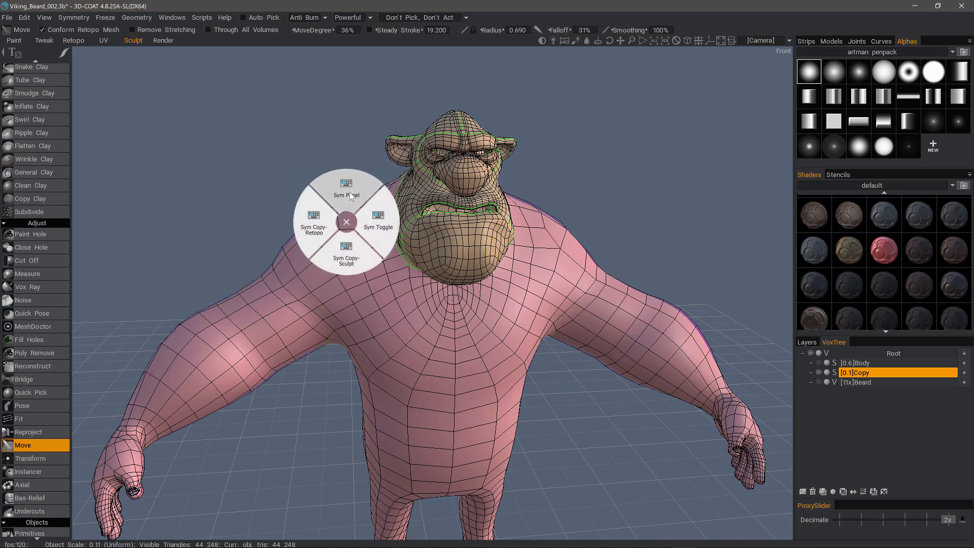
Turn on mirror symmetry, set the brush radius to 0.807, and change the stroke mode.
{"action": "left_click", "coordinate": [350, 197]}
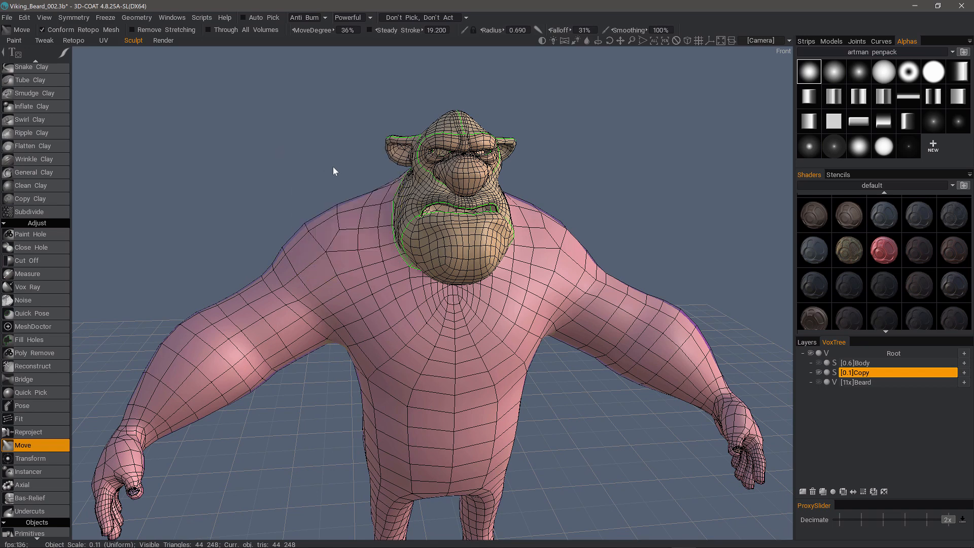
{"action": "key", "text": "space"}
{"action": "left_click", "coordinate": [355, 148]}
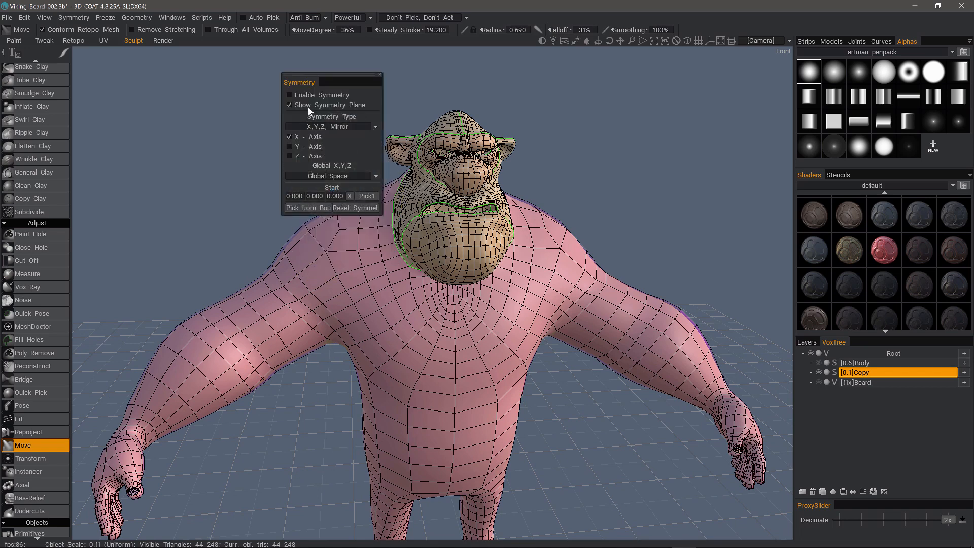
{"action": "left_click", "coordinate": [302, 97]}
{"action": "mouse_move", "coordinate": [174, 147]}
{"action": "left_mouse_down"}
{"action": "mouse_move", "coordinate": [187, 131]}
{"action": "mouse_move", "coordinate": [330, 195]}
{"action": "mouse_move", "coordinate": [327, 228]}
{"action": "left_mouse_up"}
{"action": "right_click_drag", "start_coordinate": [326, 228], "coordinate": [331, 226]}
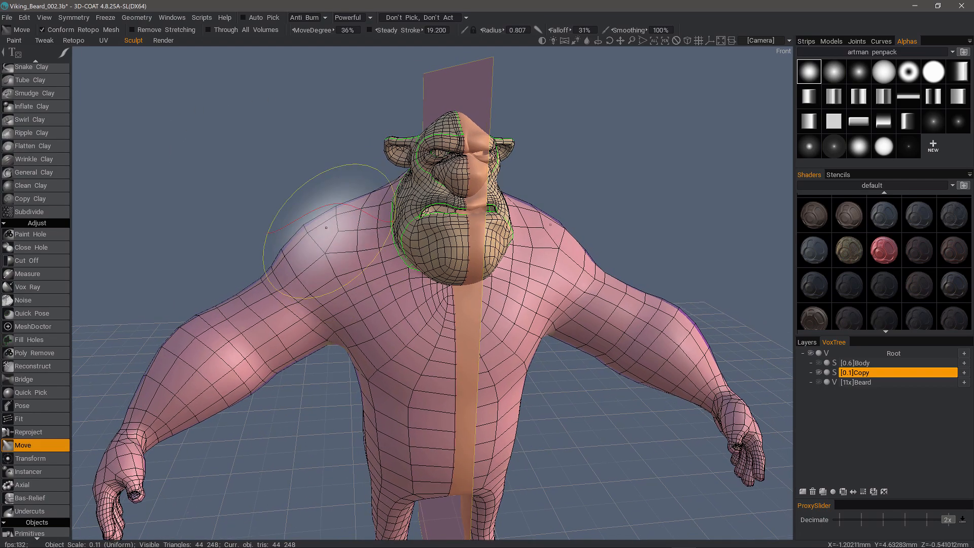
{"action": "left_click_drag", "start_coordinate": [332, 226], "coordinate": [324, 225], "text": "alt"}
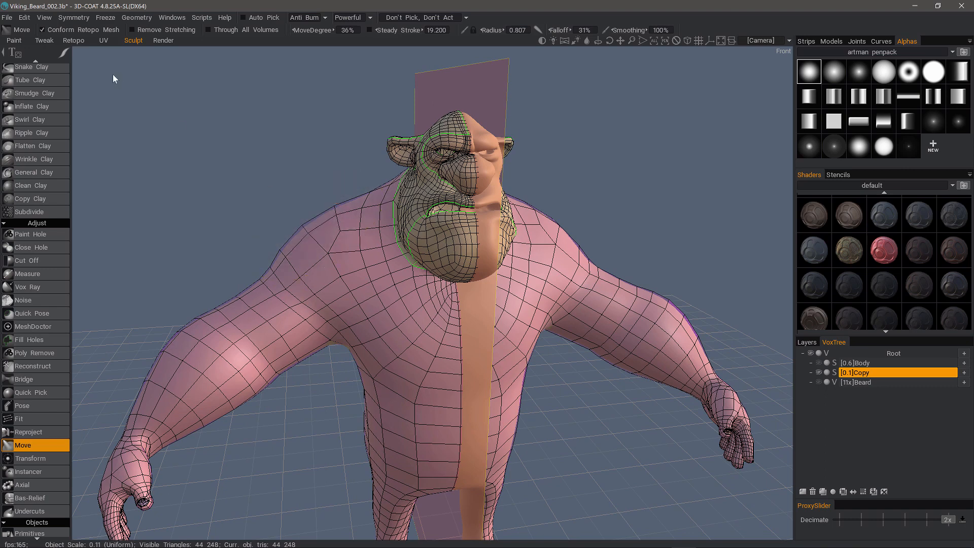
{"action": "mouse_move", "coordinate": [67, 57]}
{"action": "left_click", "coordinate": [134, 57]}
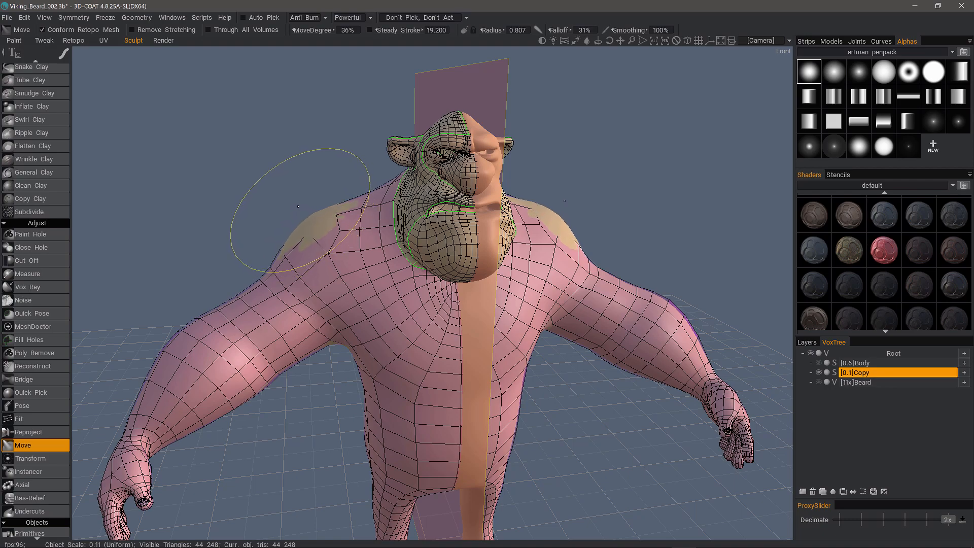
Pull both shoulders outward symmetrically and check the profile and front views.
{"action": "left_click_drag", "start_coordinate": [297, 201], "coordinate": [411, 226]}
{"action": "mouse_move", "coordinate": [507, 229]}
{"action": "left_mouse_down", "text": "alt"}
{"action": "mouse_move", "coordinate": [387, 255]}
{"action": "mouse_move", "coordinate": [583, 217]}
{"action": "left_mouse_up", "text": "alt"}
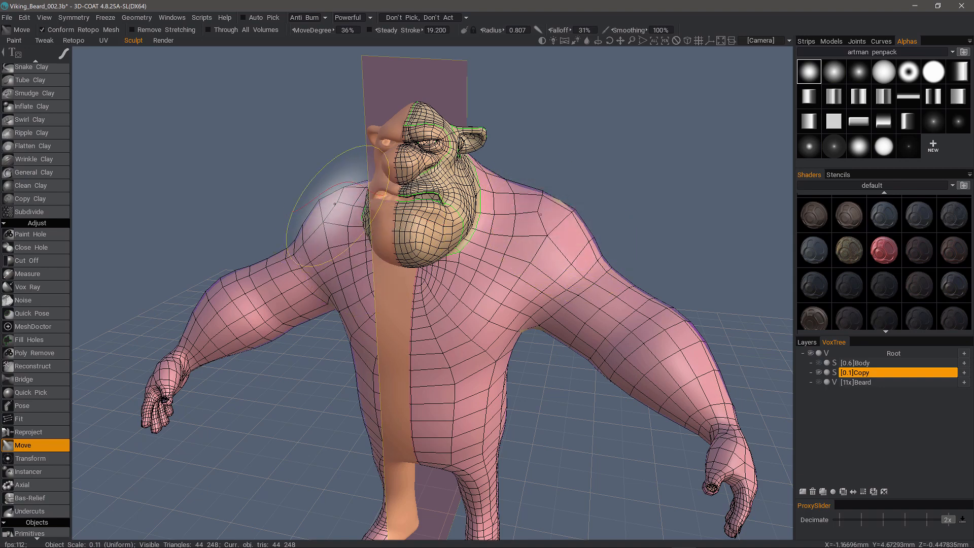
{"action": "left_click_drag", "start_coordinate": [324, 208], "coordinate": [270, 181], "text": "alt"}
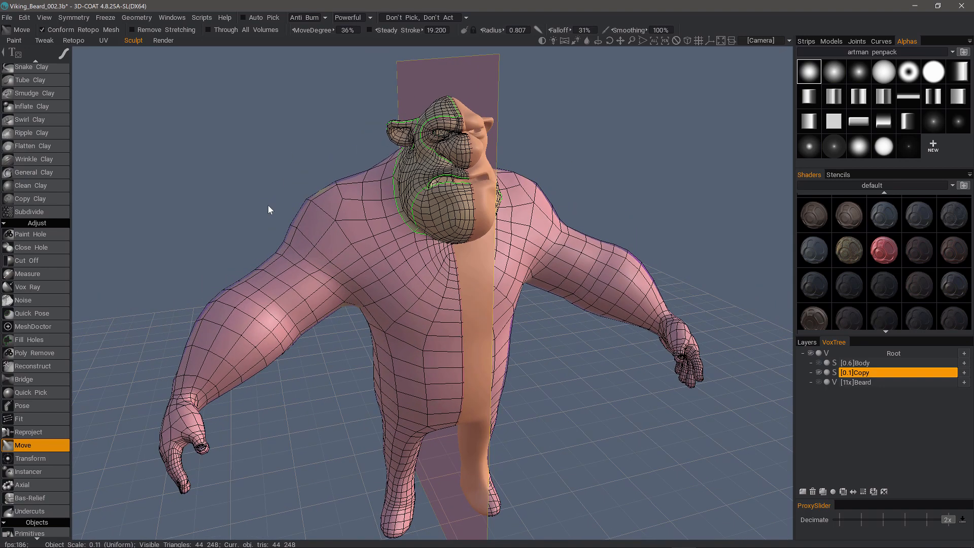
{"action": "left_click_drag", "start_coordinate": [287, 257], "coordinate": [337, 228], "text": "alt"}
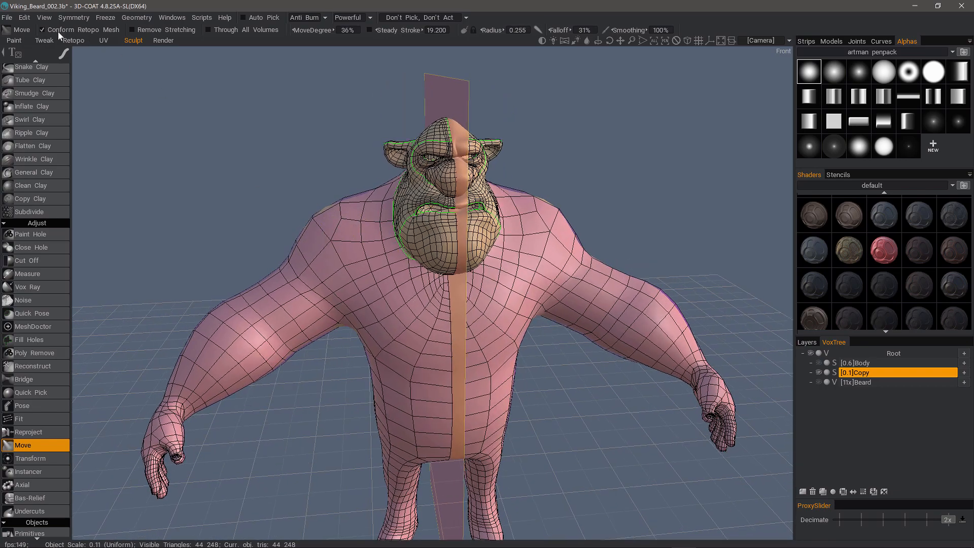
Review the upper body and chin, then switch to the Retopo room.
{"action": "mouse_move", "coordinate": [173, 223]}
{"action": "left_mouse_down", "text": "alt"}
{"action": "mouse_move", "coordinate": [240, 236]}
{"action": "mouse_move", "coordinate": [262, 205]}
{"action": "mouse_move", "coordinate": [260, 175]}
{"action": "mouse_move", "coordinate": [290, 183]}
{"action": "left_mouse_up", "text": "alt"}
{"action": "right_click_drag", "start_coordinate": [355, 208], "coordinate": [391, 224], "text": "alt"}
{"action": "mouse_move", "coordinate": [392, 224]}
{"action": "left_mouse_down", "text": "alt"}
{"action": "mouse_move", "coordinate": [348, 211]}
{"action": "mouse_move", "coordinate": [340, 195]}
{"action": "mouse_move", "coordinate": [327, 200]}
{"action": "left_mouse_up", "text": "alt"}
{"action": "mouse_move", "coordinate": [435, 153]}
{"action": "left_mouse_down", "text": "alt"}
{"action": "mouse_move", "coordinate": [456, 233]}
{"action": "mouse_move", "coordinate": [437, 235]}
{"action": "left_mouse_up", "text": "alt"}
{"action": "left_click_drag", "start_coordinate": [185, 137], "coordinate": [154, 133], "text": "alt"}
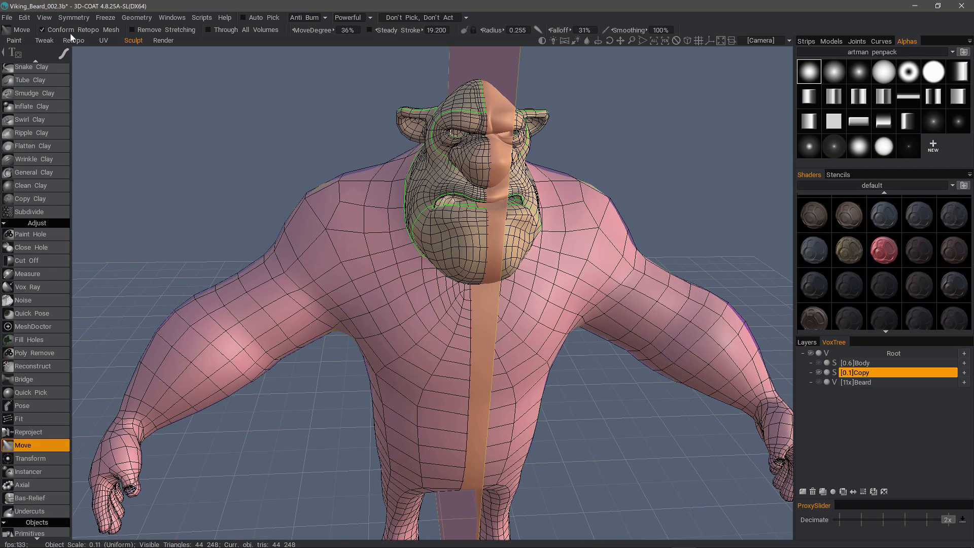
{"action": "left_click", "coordinate": [75, 41]}
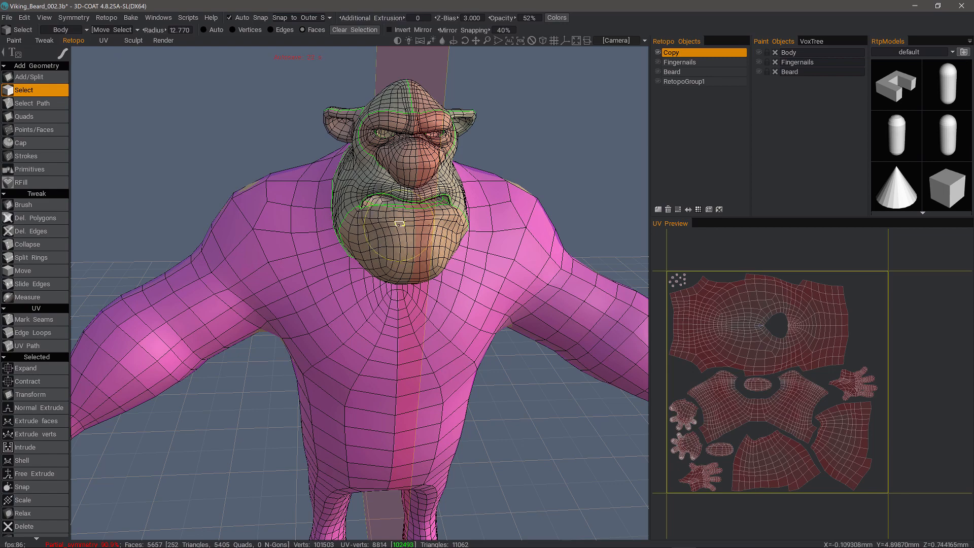
{"action": "left_click_drag", "start_coordinate": [398, 233], "coordinate": [400, 241], "text": "alt"}
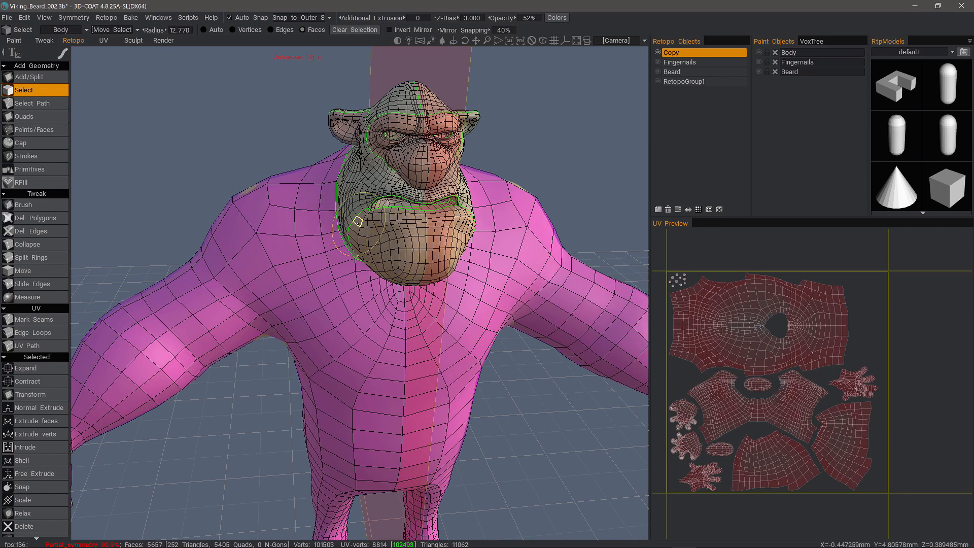
{"action": "mouse_move", "coordinate": [187, 78]}
{"action": "left_mouse_down", "text": "alt"}
{"action": "mouse_move", "coordinate": [277, 86]}
{"action": "mouse_move", "coordinate": [214, 136]}
{"action": "left_mouse_up", "text": "alt"}
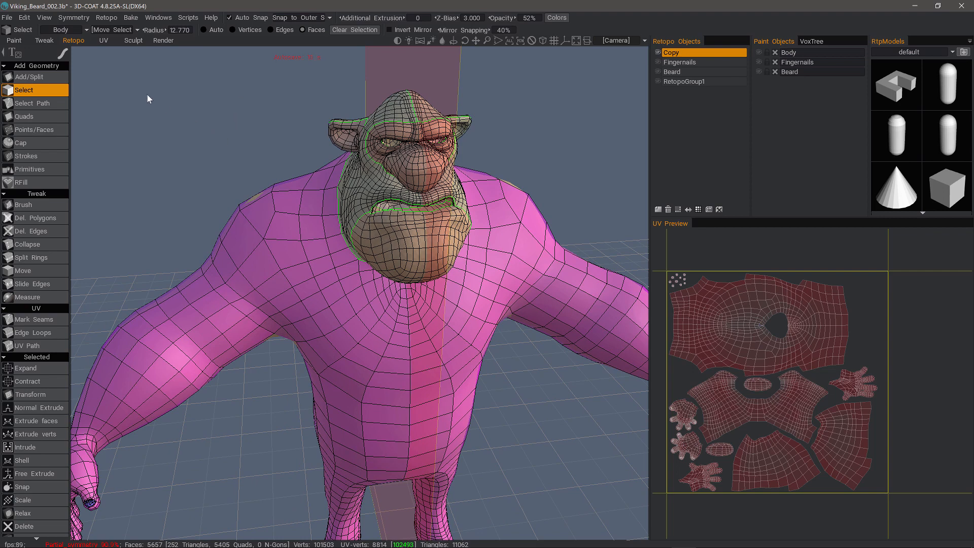
Return to the Sculpt room with Conform Retopo Mesh turned off.
{"action": "left_click", "coordinate": [133, 41]}
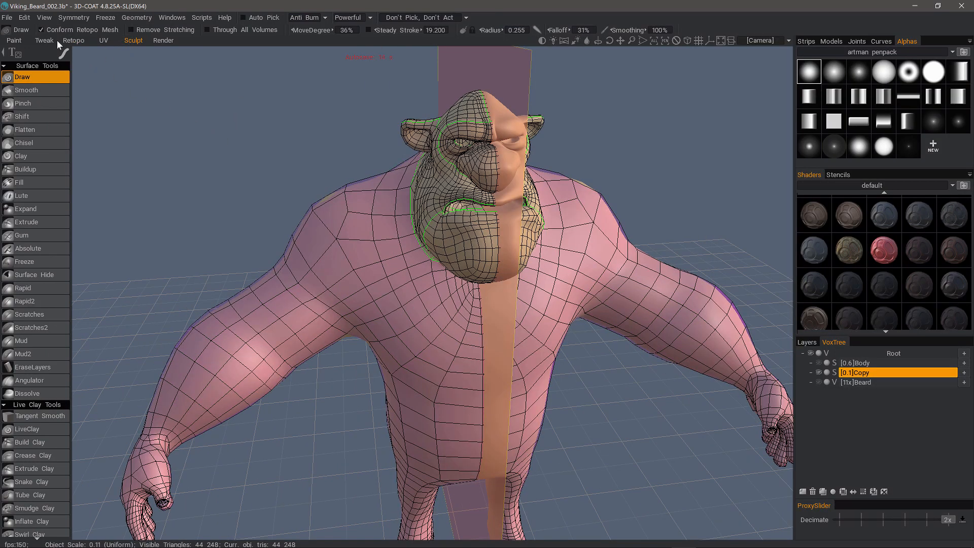
{"action": "left_click", "coordinate": [41, 30]}
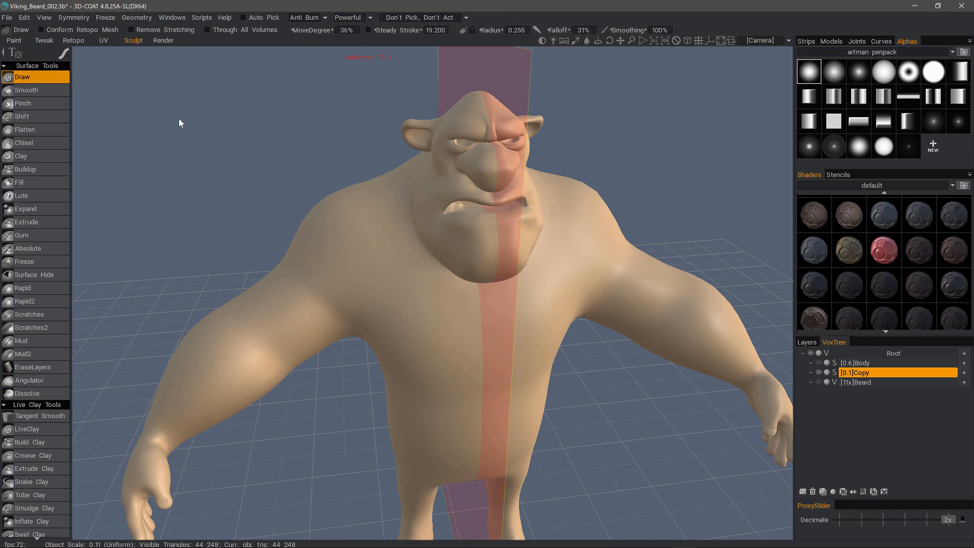
{"action": "mouse_move", "coordinate": [322, 85]}
{"action": "left_mouse_down"}
{"action": "mouse_move", "coordinate": [291, 130]}
{"action": "mouse_move", "coordinate": [326, 102]}
{"action": "left_mouse_up"}
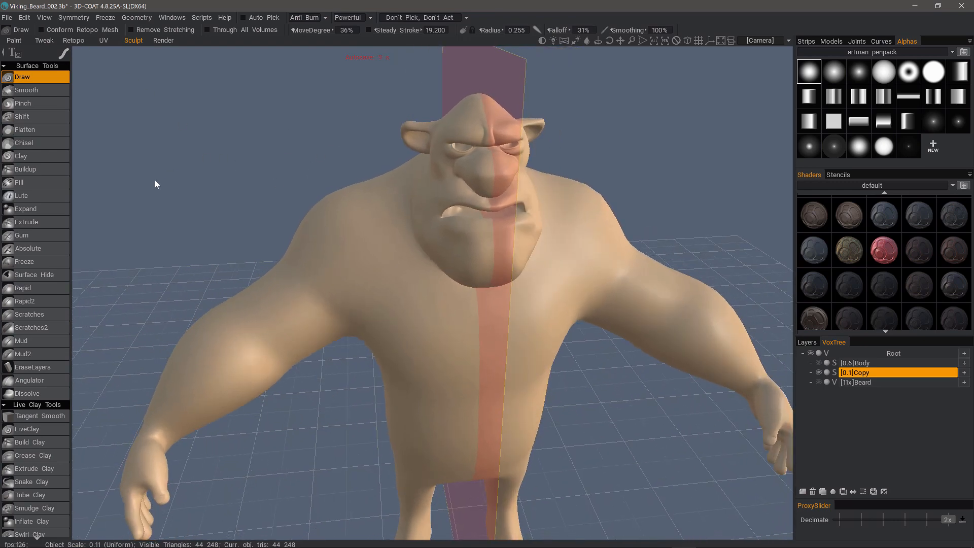
Select the Clay preset and build up clay on the chin below the lower lip.
{"action": "right_click", "coordinate": [205, 187]}
{"action": "left_click", "coordinate": [214, 158]}
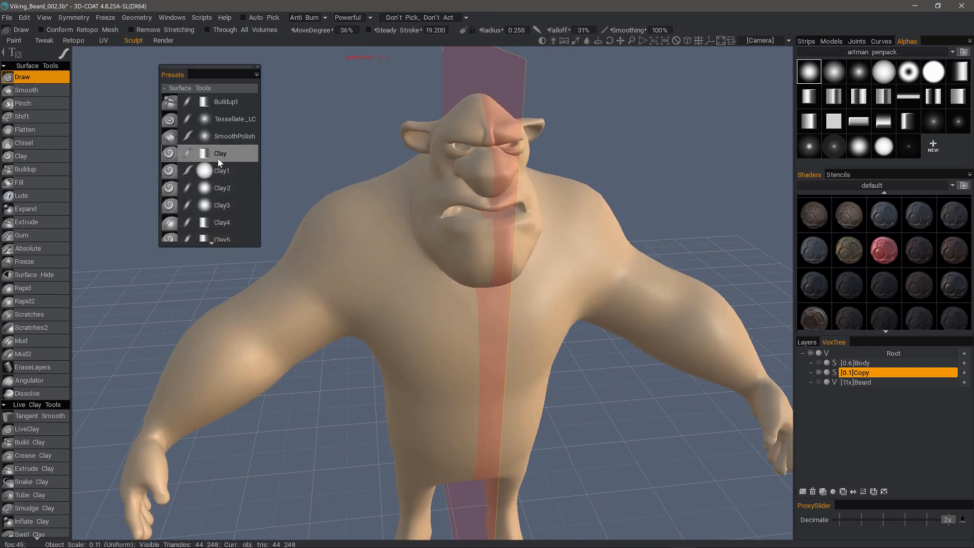
{"action": "left_click", "coordinate": [226, 154]}
{"action": "scroll", "coordinate": [463, 261], "scroll_direction": "up", "scroll_amount": 10}
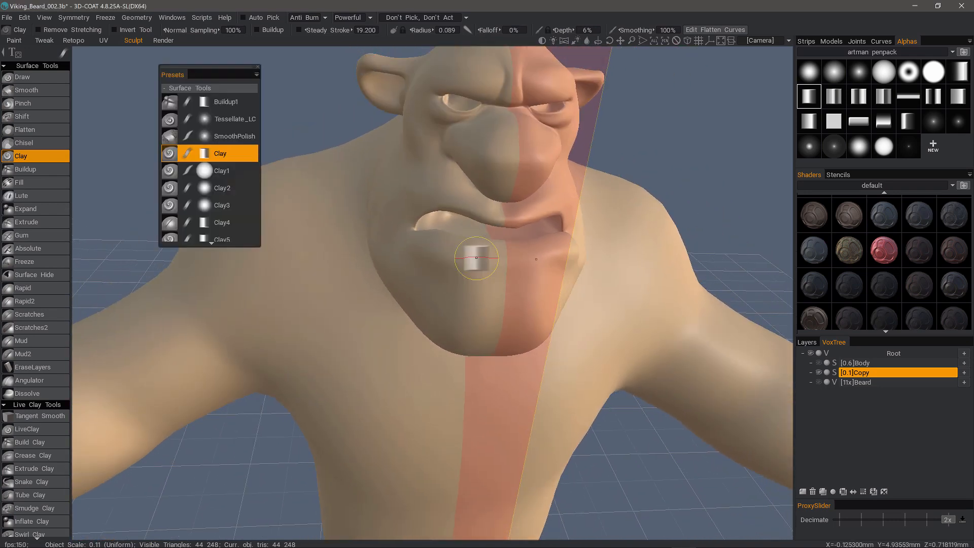
{"action": "mouse_move", "coordinate": [488, 263]}
{"action": "left_mouse_down"}
{"action": "mouse_move", "coordinate": [505, 268]}
{"action": "mouse_move", "coordinate": [507, 259]}
{"action": "left_mouse_up"}
{"action": "key", "text": "bracketleft"}
{"action": "key", "text": "bracketleft"}
{"action": "mouse_move", "coordinate": [482, 260]}
{"action": "left_mouse_down"}
{"action": "mouse_move", "coordinate": [474, 254]}
{"action": "mouse_move", "coordinate": [483, 260]}
{"action": "left_mouse_up"}
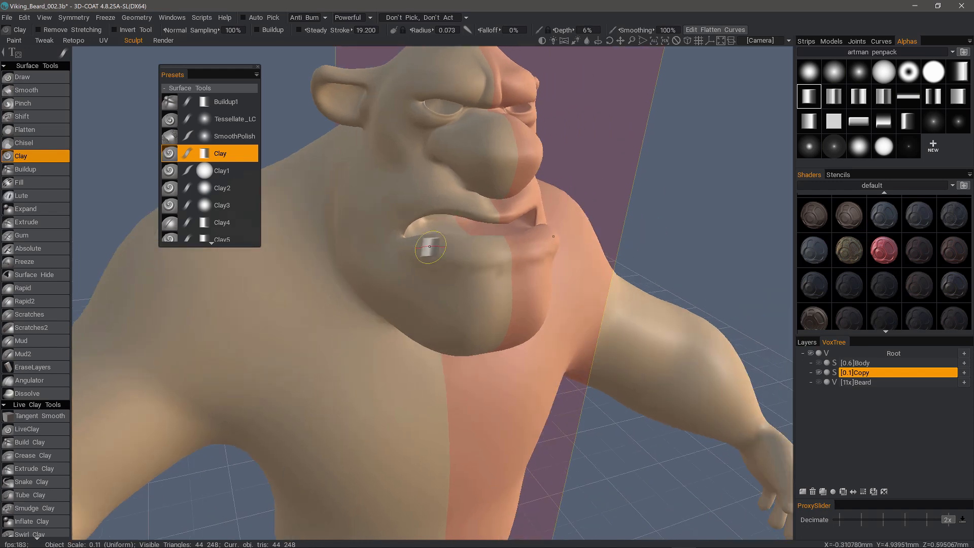
{"action": "mouse_move", "coordinate": [392, 308]}
{"action": "left_mouse_down", "text": "alt"}
{"action": "mouse_move", "coordinate": [472, 304]}
{"action": "mouse_move", "coordinate": [465, 294]}
{"action": "mouse_move", "coordinate": [142, 434]}
{"action": "left_mouse_up", "text": "alt"}
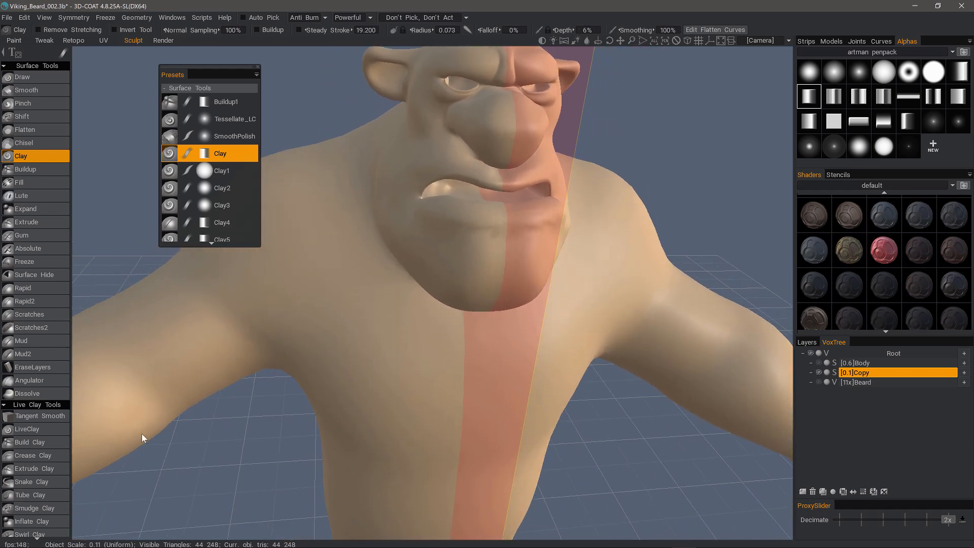
Switch to LiveClay, show the wireframe, and frame the mouth.
{"action": "left_click", "coordinate": [47, 430]}
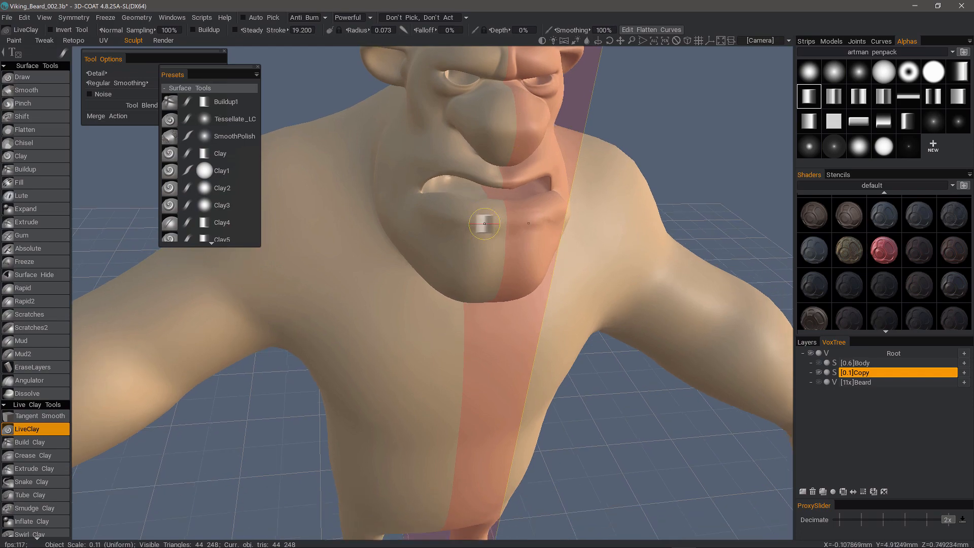
{"action": "scroll", "coordinate": [487, 222], "scroll_direction": "up", "scroll_amount": 5}
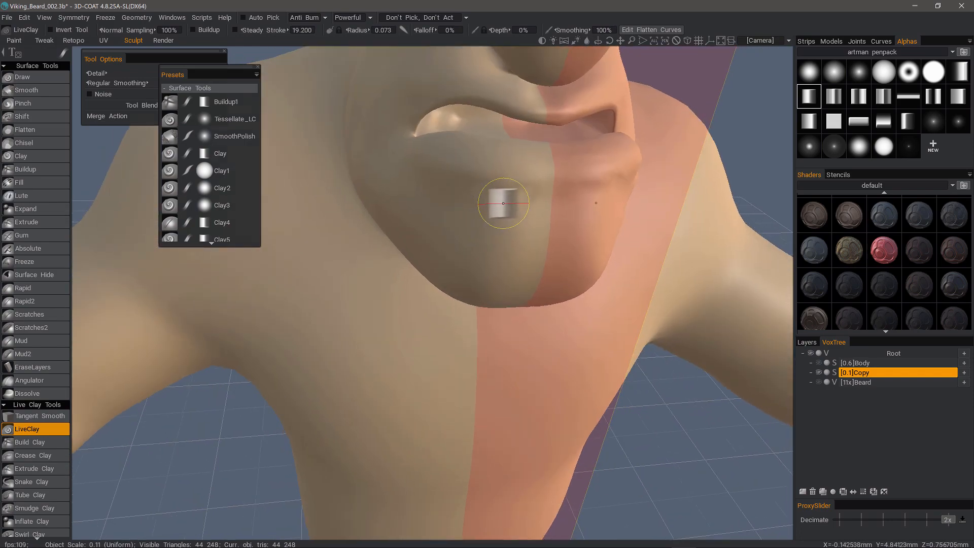
{"action": "key", "text": "w"}
{"action": "middle_click_drag", "start_coordinate": [500, 205], "coordinate": [500, 232], "text": "alt"}
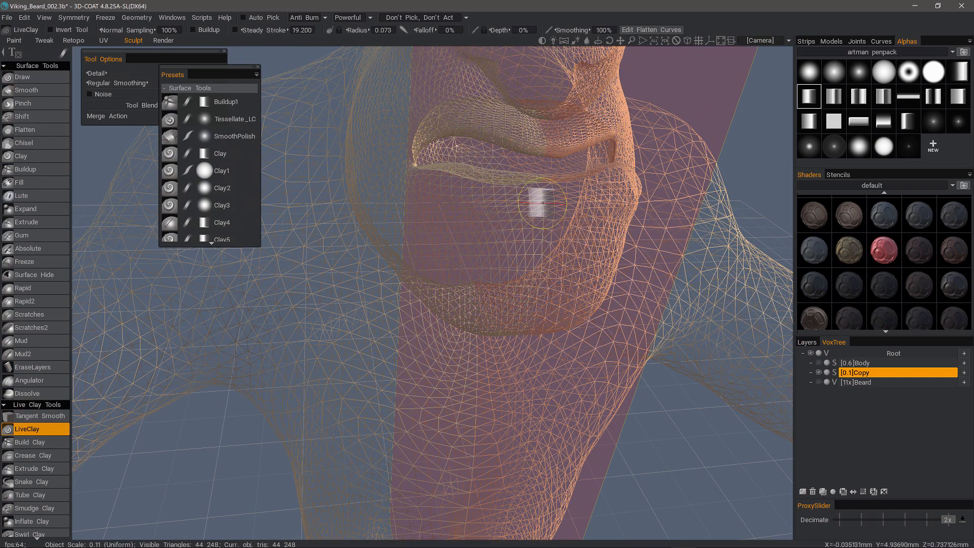
Sweep LiveClay strokes along the lower lip and raise brush depth to 19%.
{"action": "left_click_drag", "start_coordinate": [543, 203], "coordinate": [451, 185]}
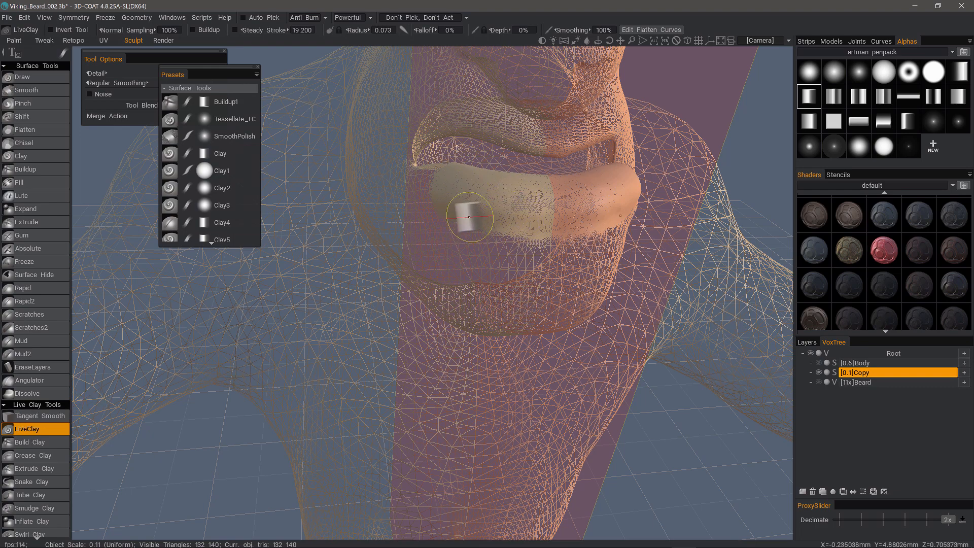
{"action": "mouse_move", "coordinate": [497, 208]}
{"action": "left_mouse_down"}
{"action": "mouse_move", "coordinate": [421, 178]}
{"action": "mouse_move", "coordinate": [546, 223]}
{"action": "mouse_move", "coordinate": [502, 215]}
{"action": "left_mouse_up"}
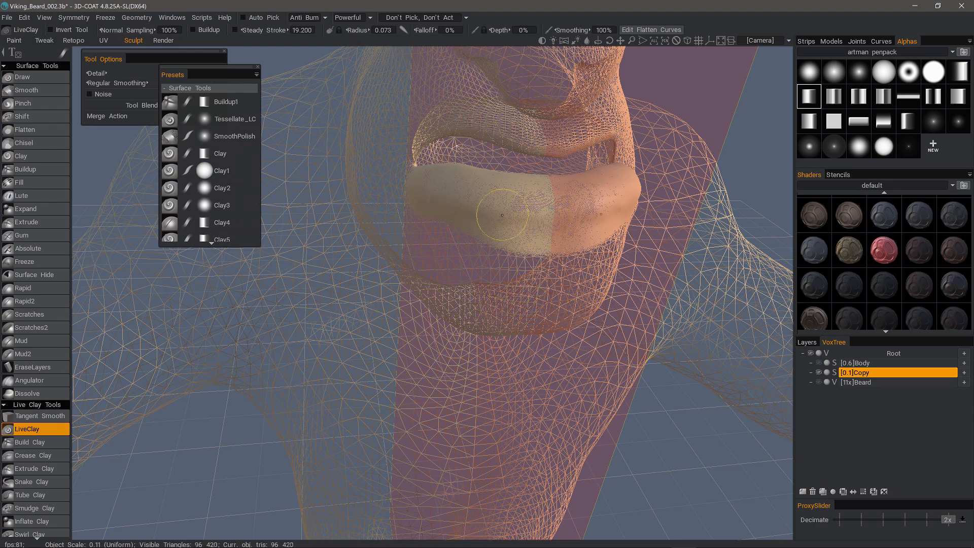
{"action": "mouse_move", "coordinate": [437, 196]}
{"action": "left_mouse_down"}
{"action": "mouse_move", "coordinate": [427, 201]}
{"action": "mouse_move", "coordinate": [569, 224]}
{"action": "mouse_move", "coordinate": [520, 210]}
{"action": "left_mouse_up"}
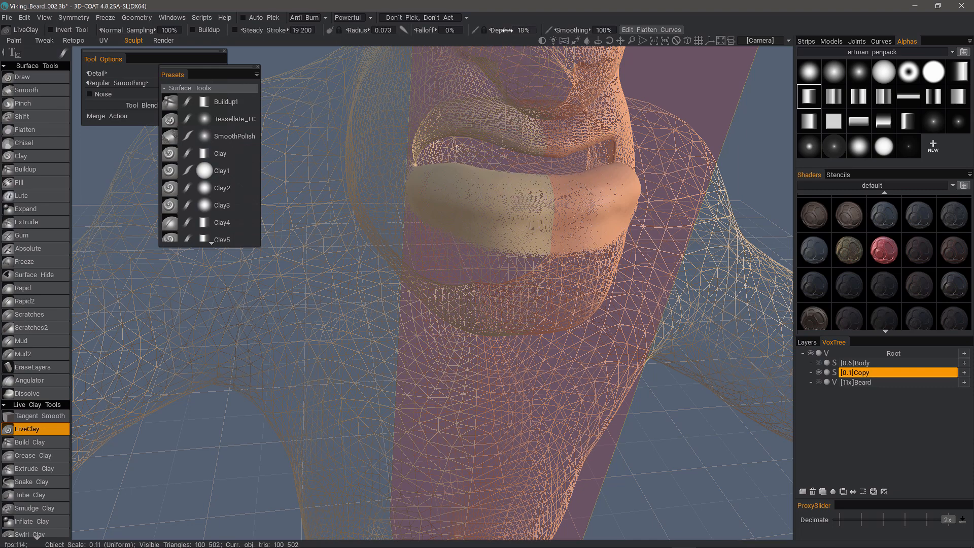
{"action": "left_click_drag", "start_coordinate": [507, 30], "coordinate": [510, 30]}
{"action": "left_click_drag", "start_coordinate": [544, 206], "coordinate": [572, 192], "text": "alt"}
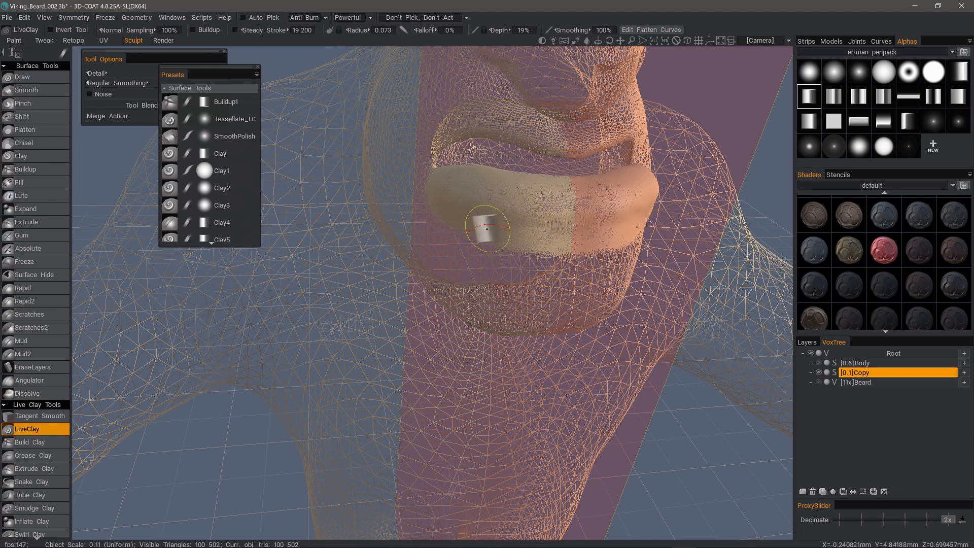
{"action": "mouse_move", "coordinate": [487, 229]}
{"action": "left_mouse_down", "text": "alt"}
{"action": "mouse_move", "coordinate": [521, 221]}
{"action": "mouse_move", "coordinate": [479, 197]}
{"action": "left_mouse_up", "text": "alt"}
Hide the wireframe and refine the lower lip's edge with LiveClay strokes.
{"action": "key", "text": "w"}
{"action": "mouse_move", "coordinate": [480, 197]}
{"action": "left_mouse_down"}
{"action": "mouse_move", "coordinate": [552, 213]}
{"action": "mouse_move", "coordinate": [546, 220]}
{"action": "mouse_move", "coordinate": [547, 201]}
{"action": "mouse_move", "coordinate": [553, 218]}
{"action": "mouse_move", "coordinate": [472, 206]}
{"action": "mouse_move", "coordinate": [554, 213]}
{"action": "mouse_move", "coordinate": [501, 210]}
{"action": "mouse_move", "coordinate": [515, 209]}
{"action": "left_mouse_up"}
{"action": "left_click_drag", "start_coordinate": [515, 186], "coordinate": [509, 197], "text": "alt"}
{"action": "mouse_move", "coordinate": [478, 200]}
{"action": "left_mouse_down", "text": "alt"}
{"action": "mouse_move", "coordinate": [429, 190]}
{"action": "mouse_move", "coordinate": [457, 230]}
{"action": "mouse_move", "coordinate": [500, 192]}
{"action": "mouse_move", "coordinate": [491, 188]}
{"action": "left_mouse_up", "text": "alt"}
{"action": "mouse_move", "coordinate": [491, 189]}
{"action": "left_mouse_down"}
{"action": "mouse_move", "coordinate": [508, 186]}
{"action": "mouse_move", "coordinate": [503, 193]}
{"action": "left_mouse_up"}
{"action": "mouse_move", "coordinate": [502, 193]}
{"action": "left_mouse_down", "text": "alt"}
{"action": "mouse_move", "coordinate": [419, 191]}
{"action": "mouse_move", "coordinate": [447, 195]}
{"action": "left_mouse_up", "text": "alt"}
{"action": "mouse_move", "coordinate": [490, 192]}
{"action": "left_mouse_down"}
{"action": "mouse_move", "coordinate": [509, 185]}
{"action": "mouse_move", "coordinate": [500, 191]}
{"action": "left_mouse_up"}
{"action": "mouse_move", "coordinate": [406, 224]}
{"action": "left_mouse_down", "text": "alt"}
{"action": "mouse_move", "coordinate": [382, 230]}
{"action": "mouse_move", "coordinate": [446, 254]}
{"action": "mouse_move", "coordinate": [441, 281]}
{"action": "mouse_move", "coordinate": [462, 288]}
{"action": "left_mouse_up", "text": "alt"}
Enlarge the brush to radius 0.127, add volume to the chin, and review from the front.
{"action": "right_click_drag", "start_coordinate": [469, 269], "coordinate": [487, 266]}
{"action": "left_click_drag", "start_coordinate": [459, 290], "coordinate": [470, 300]}
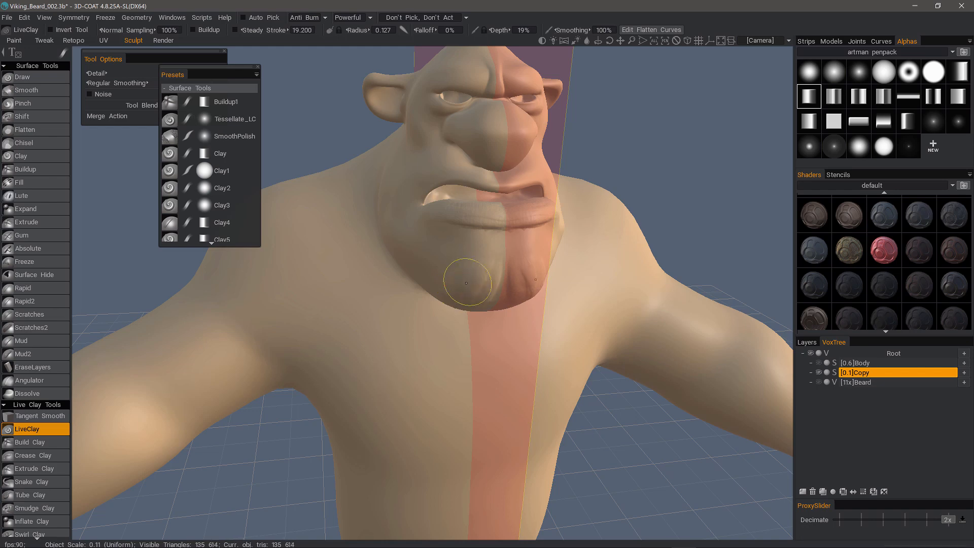
{"action": "mouse_move", "coordinate": [484, 302]}
{"action": "left_mouse_down", "text": "alt"}
{"action": "mouse_move", "coordinate": [452, 293]}
{"action": "mouse_move", "coordinate": [506, 303]}
{"action": "mouse_move", "coordinate": [492, 305]}
{"action": "mouse_move", "coordinate": [518, 288]}
{"action": "mouse_move", "coordinate": [508, 308]}
{"action": "mouse_move", "coordinate": [497, 274]}
{"action": "mouse_move", "coordinate": [474, 304]}
{"action": "mouse_move", "coordinate": [415, 282]}
{"action": "left_mouse_up", "text": "alt"}
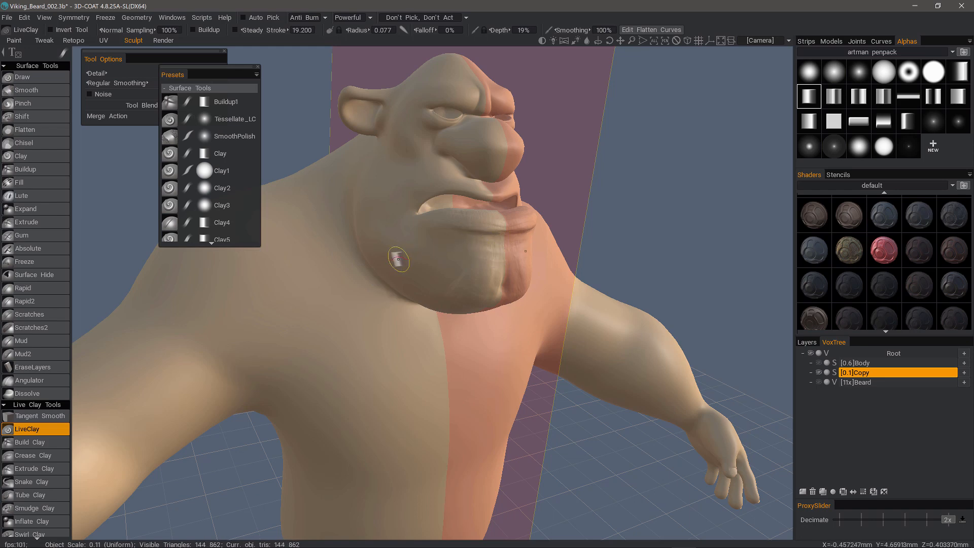
{"action": "middle_click_drag", "start_coordinate": [416, 268], "coordinate": [330, 290]}
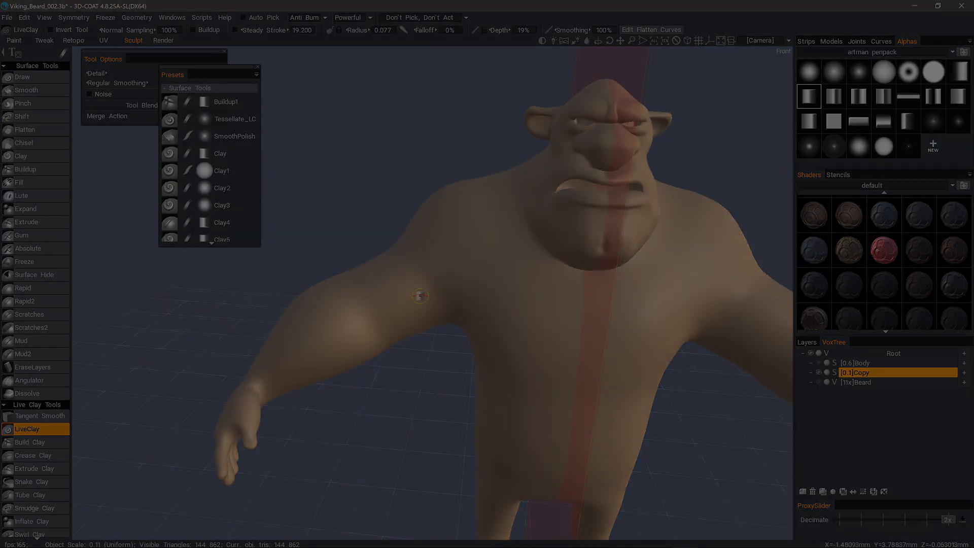